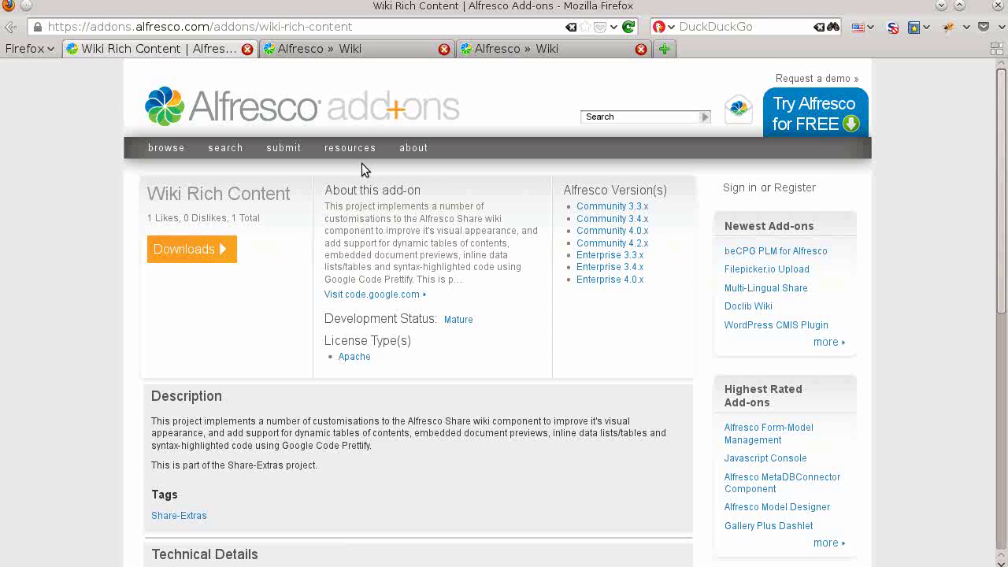
# Switch to the Share wiki Main Page and collapse, then re-expand, its table of contents.
pyautogui.click(349, 50)
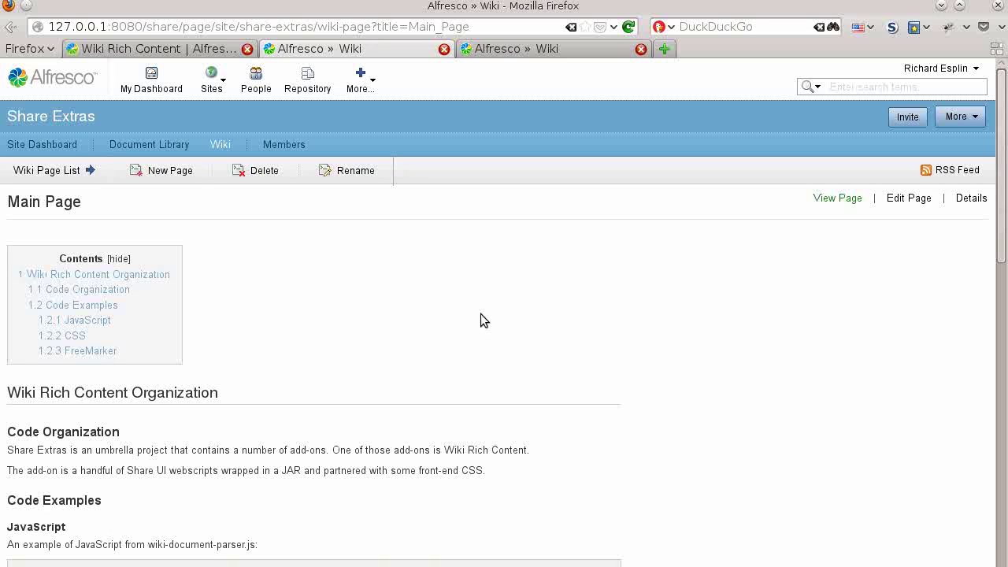
pyautogui.click(116, 259)
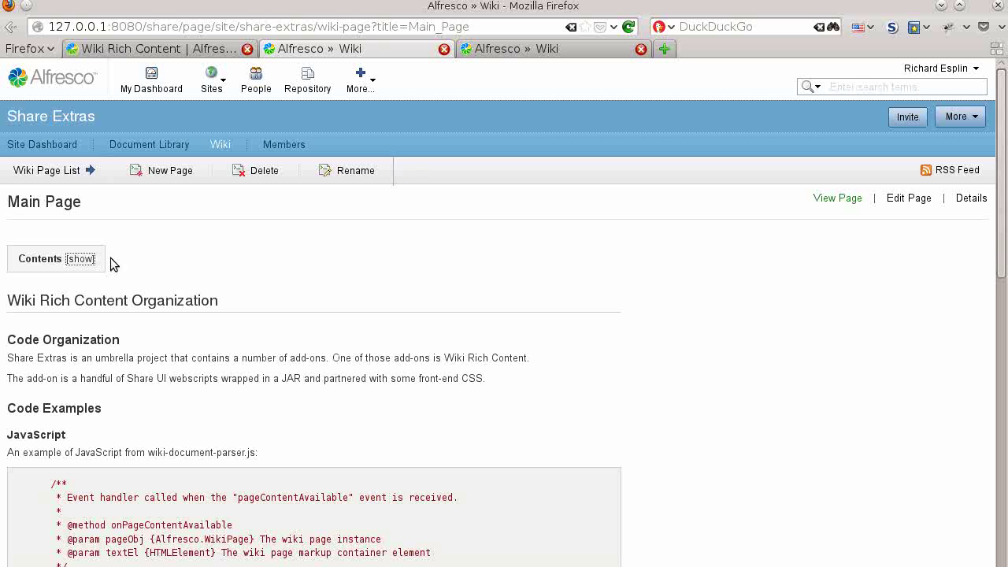
pyautogui.click(83, 260)
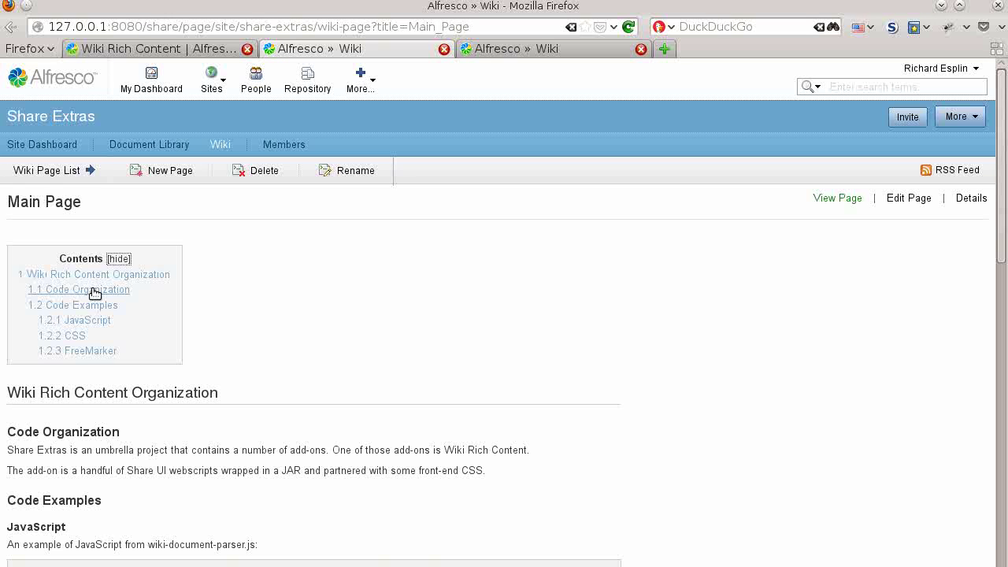
# Jump to the Code Examples section, go back to the top, and scroll through the page.
pyautogui.click(93, 305)
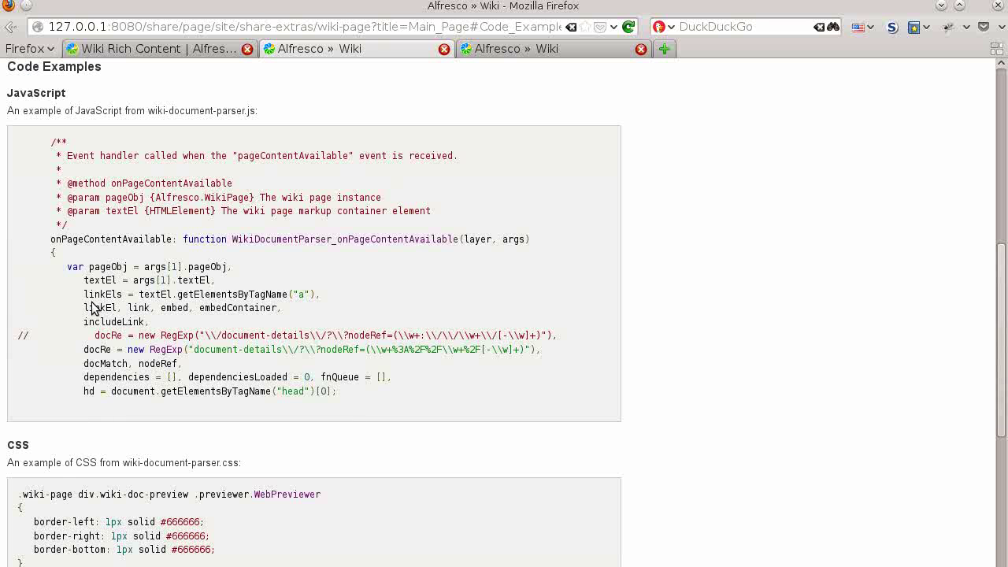
pyautogui.hotkey('alt', 'Left')
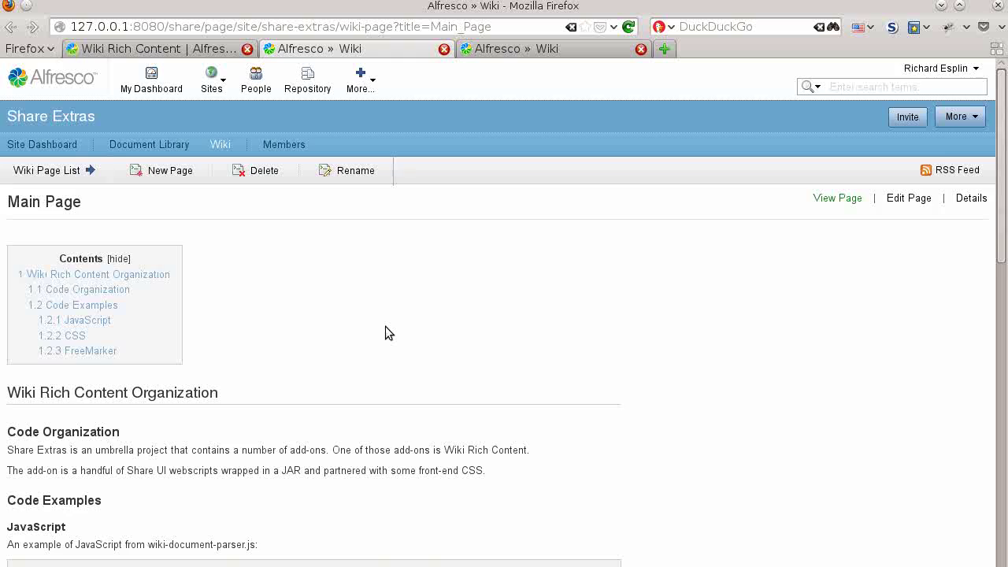
pyautogui.scroll(-3, 386, 323)
pyautogui.scroll(-5, 385, 326)
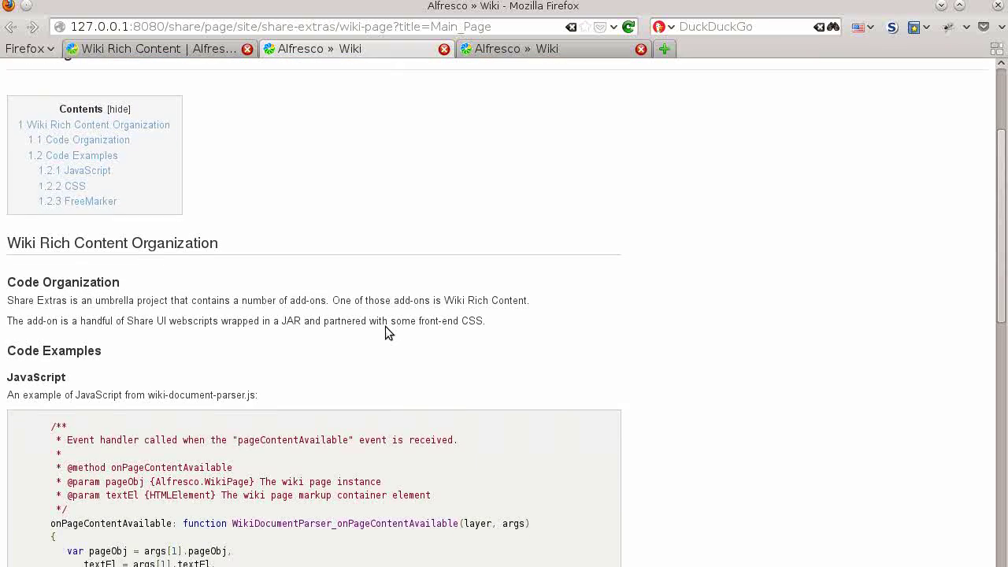
pyautogui.scroll(-5, 385, 332)
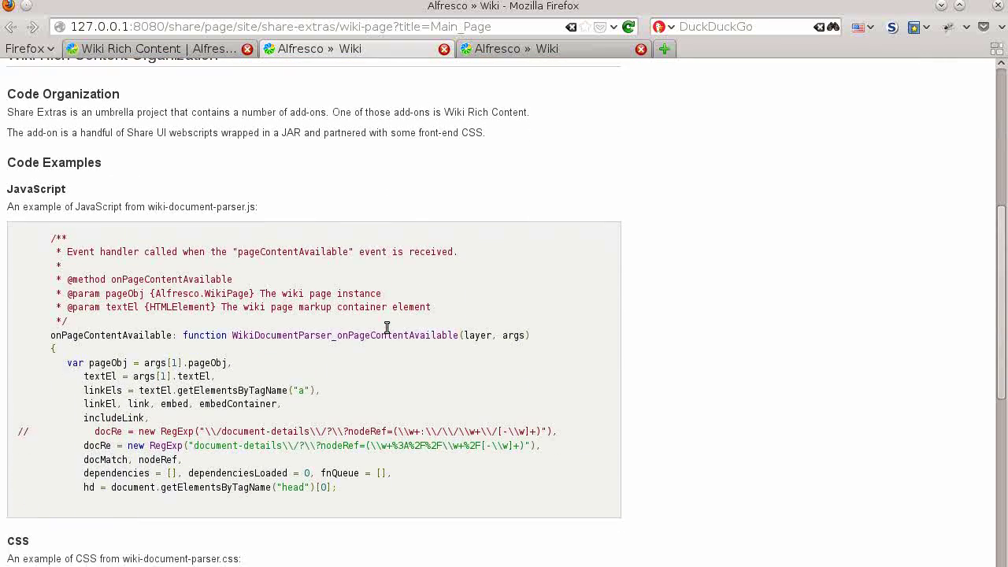
pyautogui.scroll(-5, 385, 326)
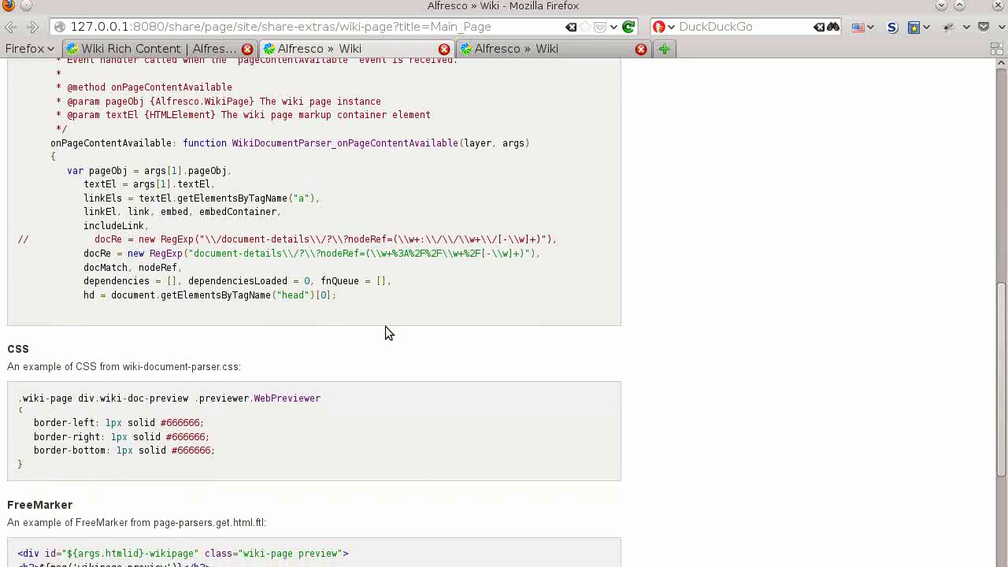
pyautogui.scroll(-3, 385, 332)
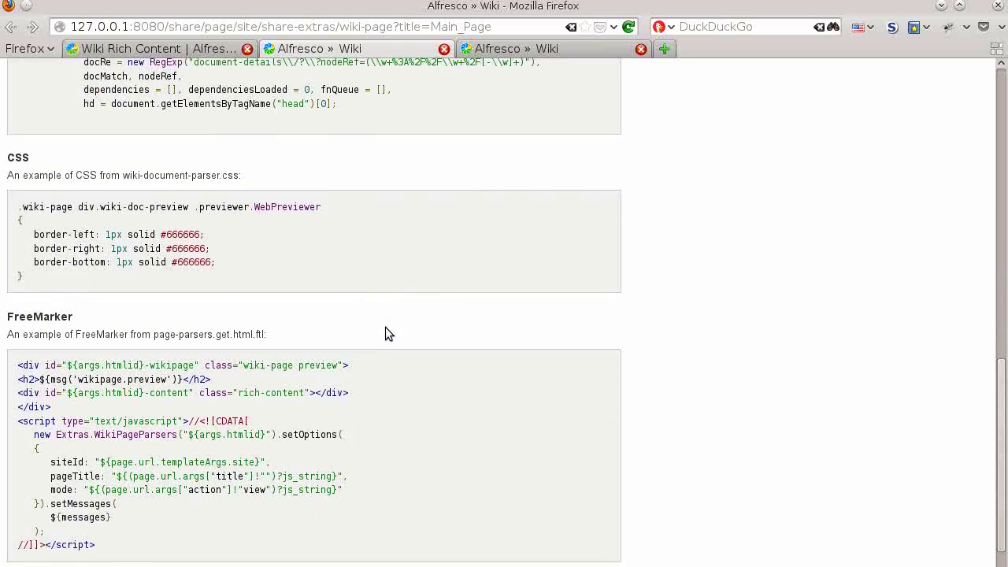
pyautogui.scroll(20, 385, 327)
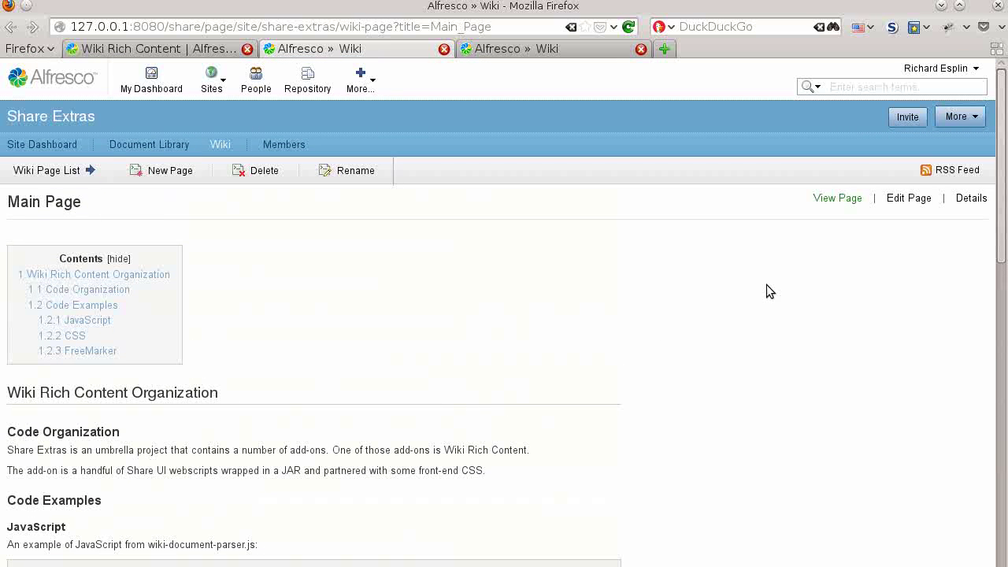
# Edit the Main Page, move to the Code Organization section, and view its HTML source.
pyautogui.click(906, 199)
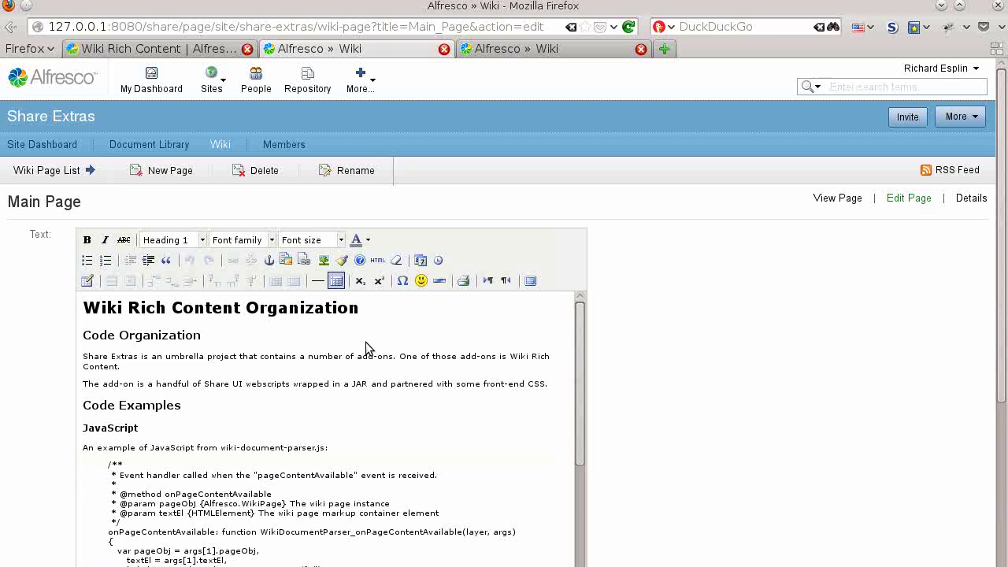
pyautogui.click(131, 336)
pyautogui.scroll(-4, 361, 424)
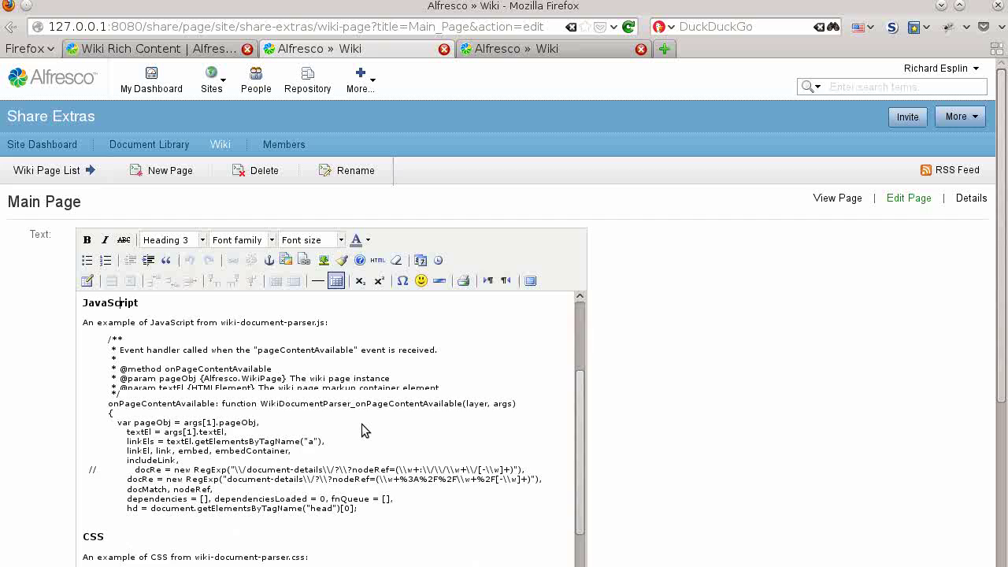
pyautogui.click(378, 260)
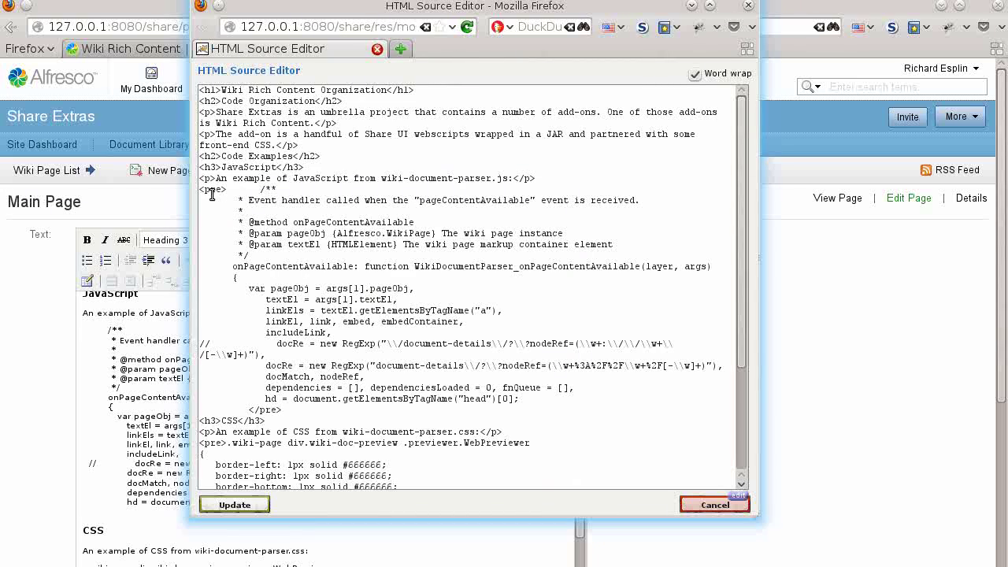
# Inspect the pre tags around the JavaScript, CSS and FreeMarker code blocks in the HTML source.
pyautogui.moveTo(200, 191); pyautogui.dragTo(226, 191)
pyautogui.moveTo(249, 409); pyautogui.dragTo(281, 409)
pyautogui.scroll(-4, 301, 402)
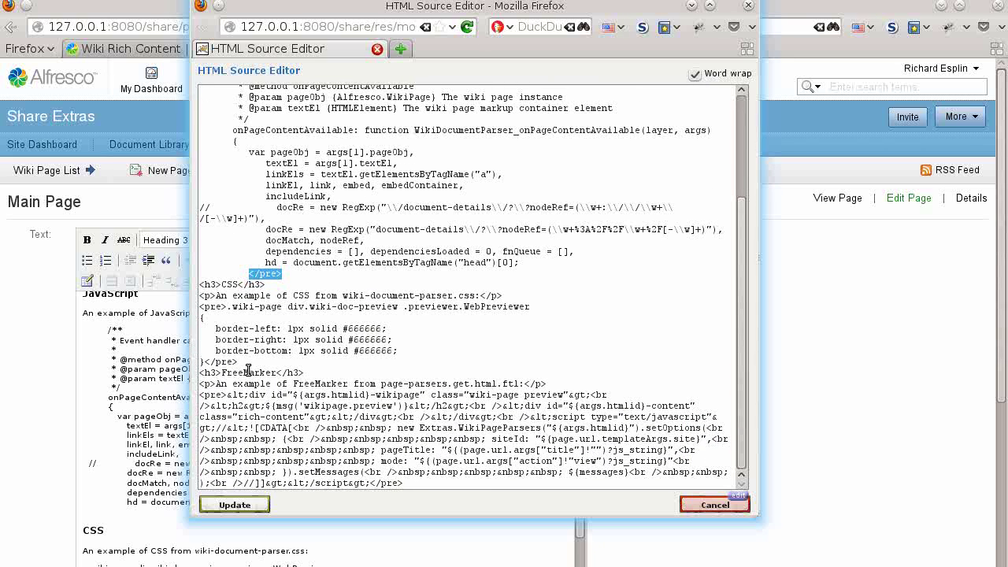
pyautogui.moveTo(200, 307); pyautogui.dragTo(225, 307)
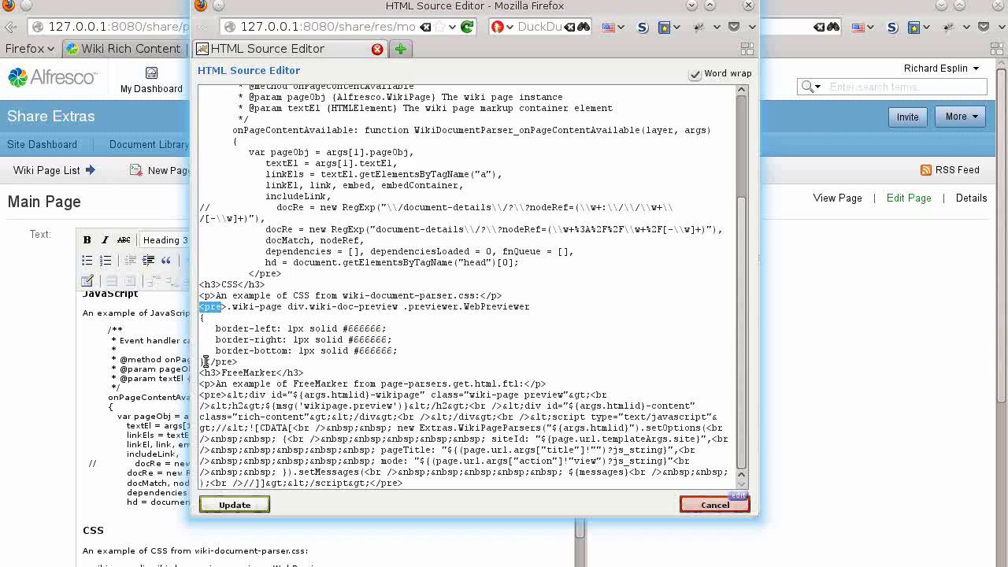
pyautogui.moveTo(205, 361); pyautogui.dragTo(237, 363)
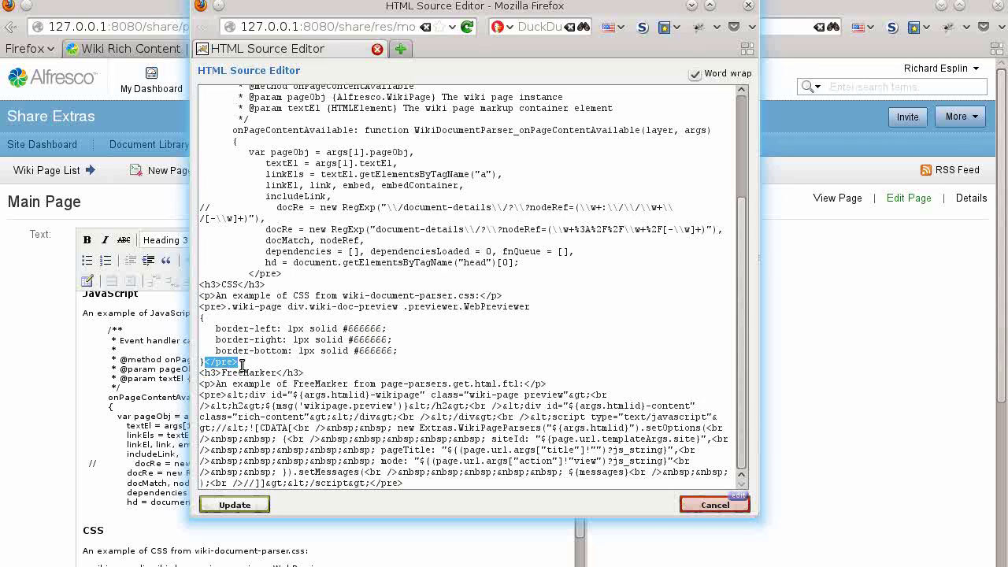
pyautogui.click(203, 394)
pyautogui.moveTo(199, 395); pyautogui.dragTo(266, 394)
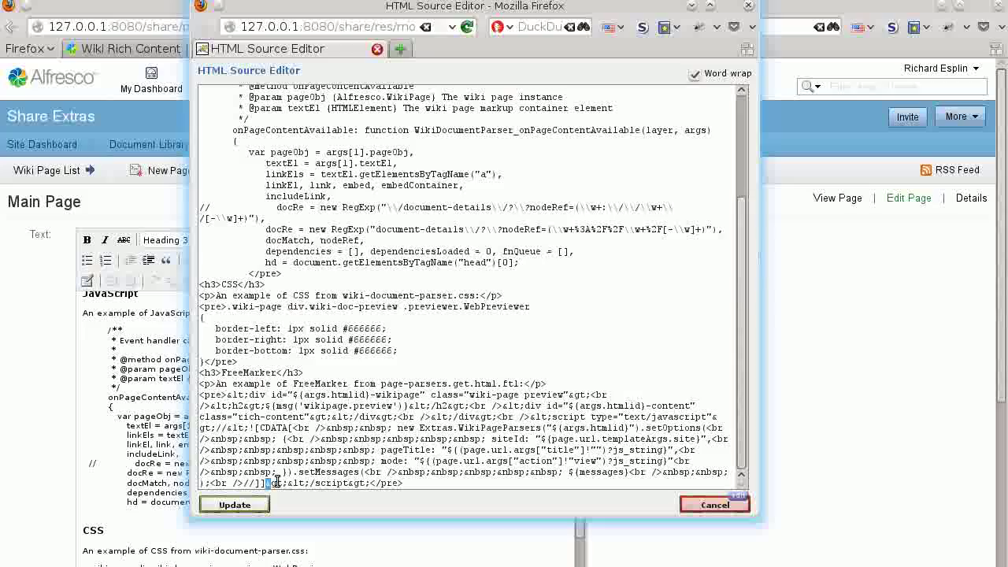
pyautogui.moveTo(265, 482); pyautogui.dragTo(387, 492)
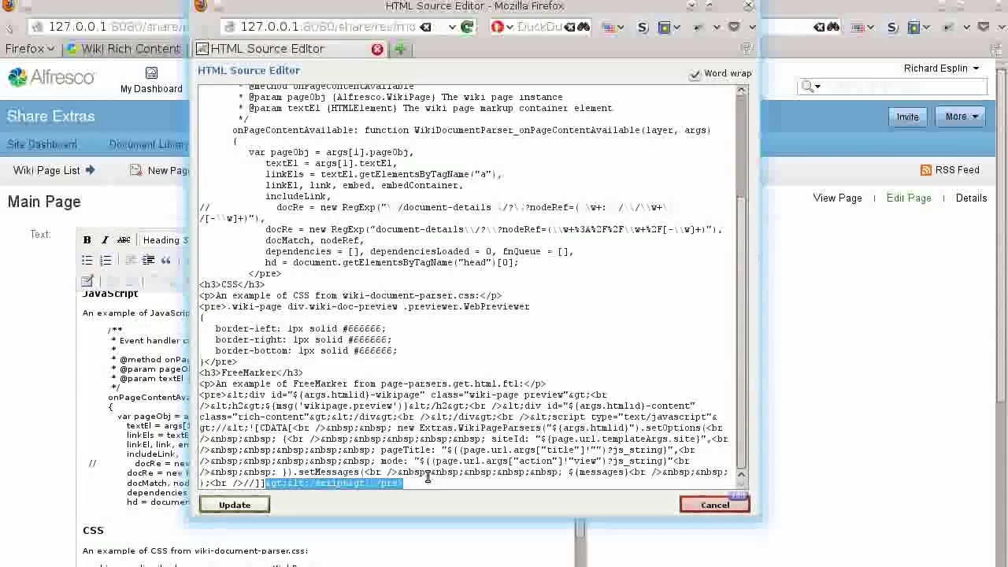
# Cancel the HTML source window, scroll the editor, and switch to the Tallest Peaks wiki page.
pyautogui.click(698, 506)
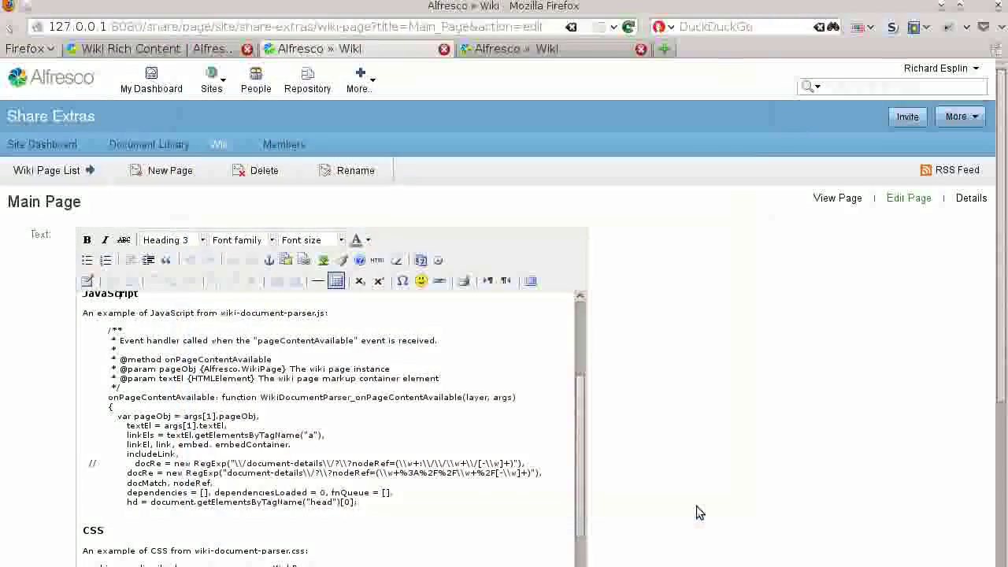
pyautogui.scroll(-10, 323, 435)
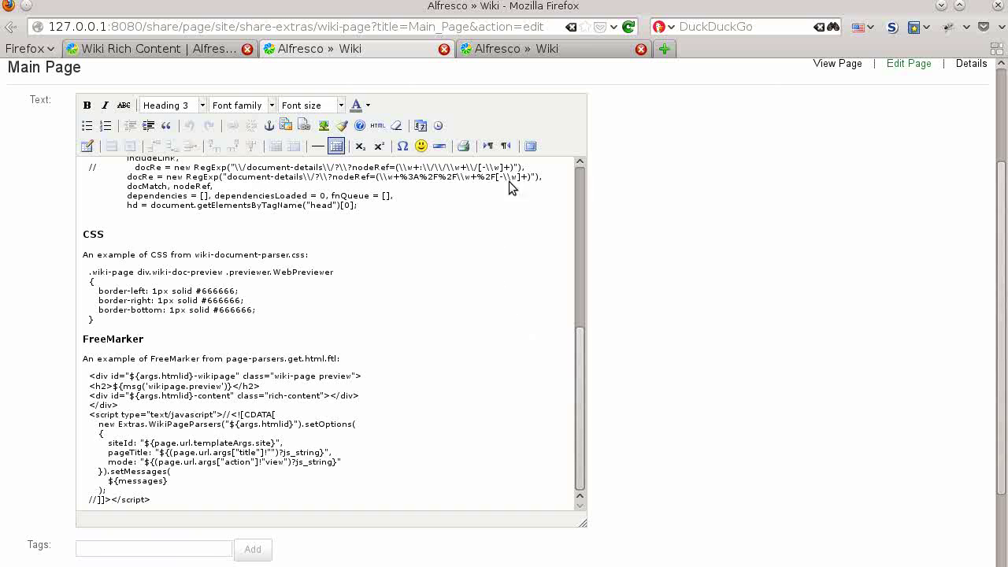
pyautogui.click(525, 49)
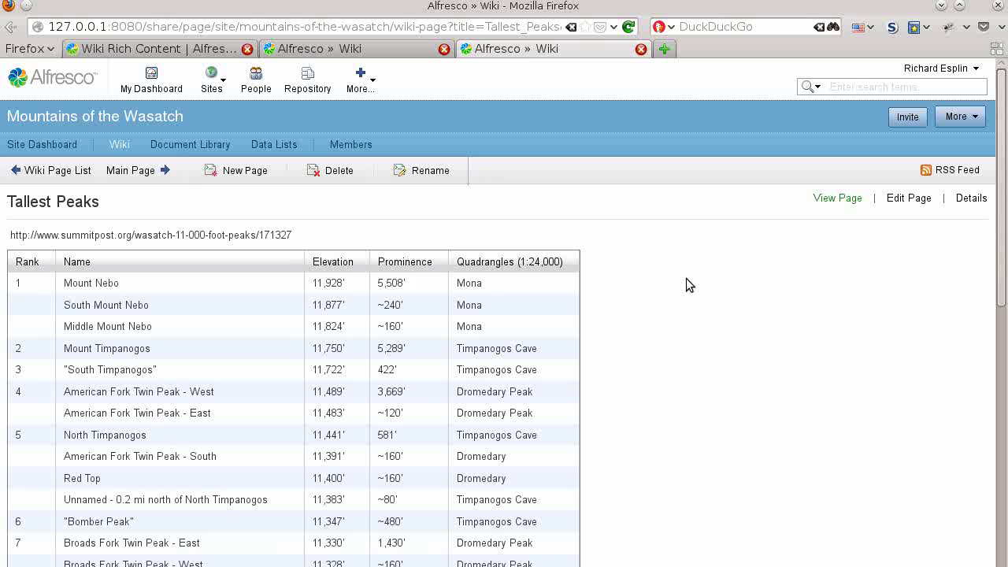
# Sort the peaks table by Rank, Name and Elevation, each in both directions.
pyautogui.click(39, 262)
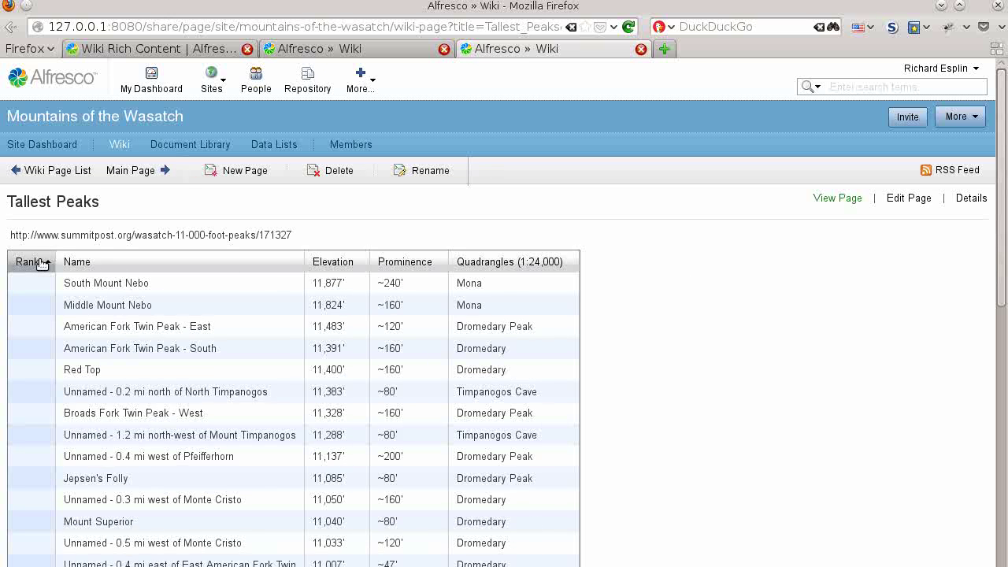
pyautogui.click(41, 263)
pyautogui.click(101, 266)
pyautogui.click(102, 266)
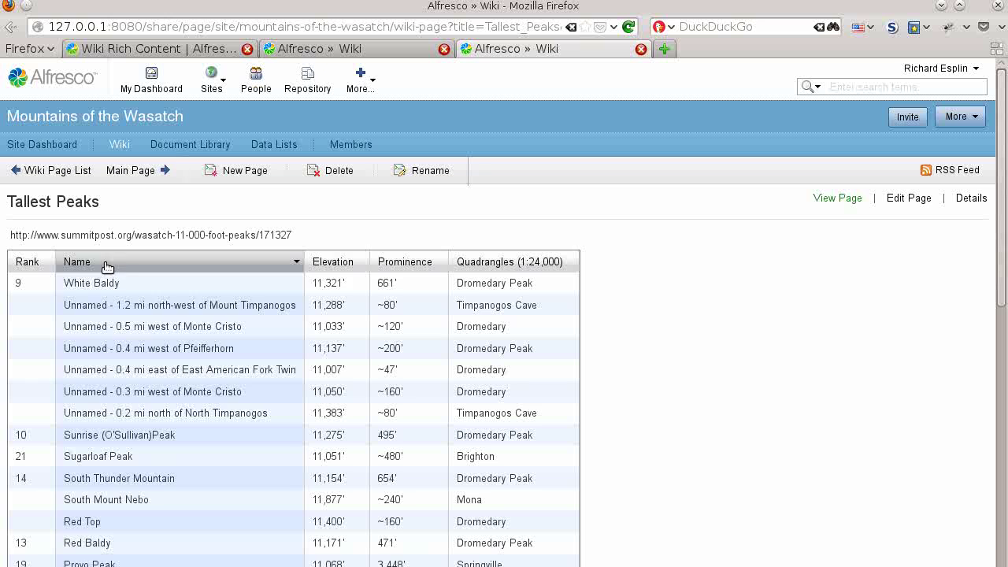
pyautogui.click(359, 262)
pyautogui.click(357, 261)
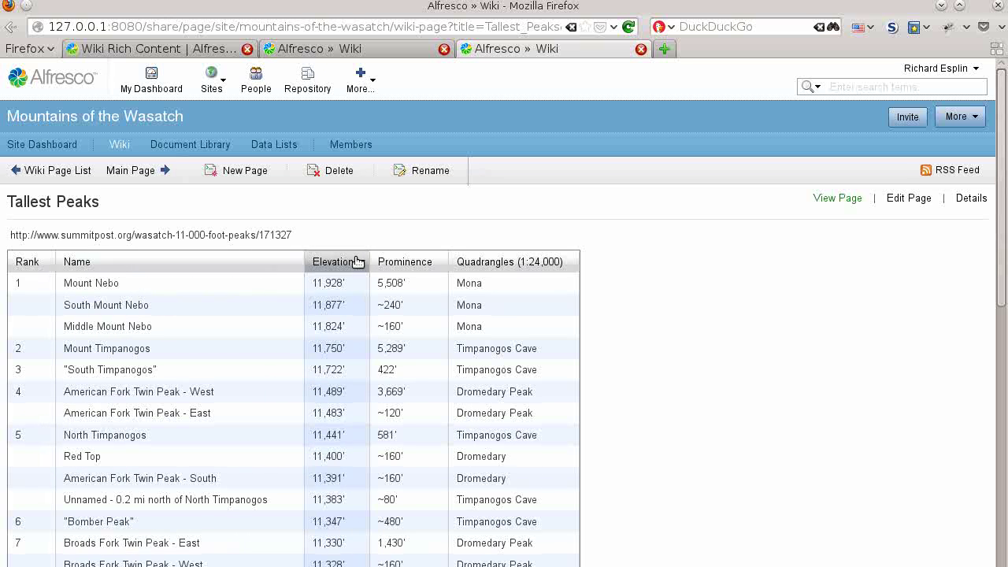
# Sort by Prominence and Quadrangles, then by Elevation descending with Mount Nebo (11,928') first.
pyautogui.click(407, 264)
pyautogui.click(422, 266)
pyautogui.click(498, 267)
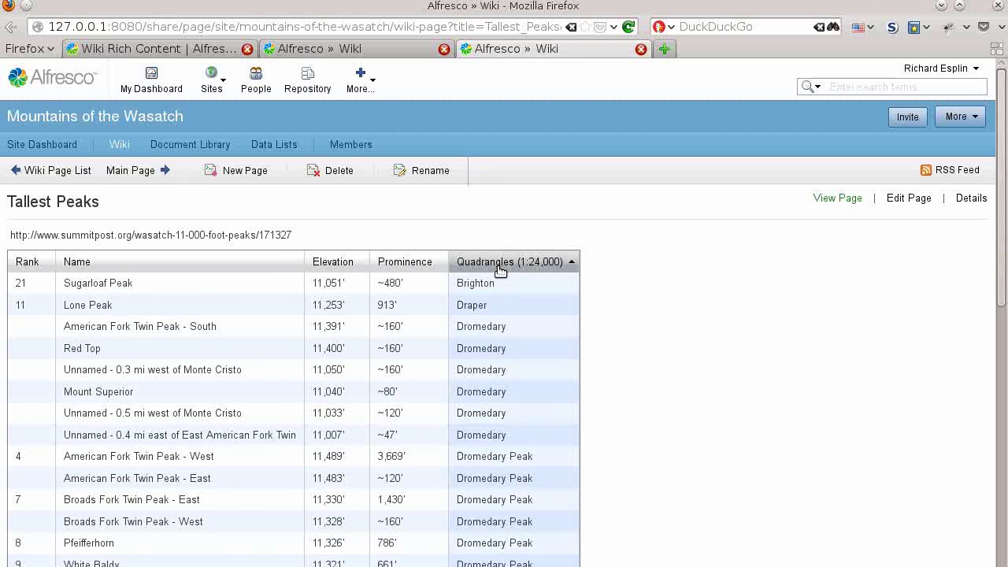
pyautogui.click(499, 267)
pyautogui.click(332, 265)
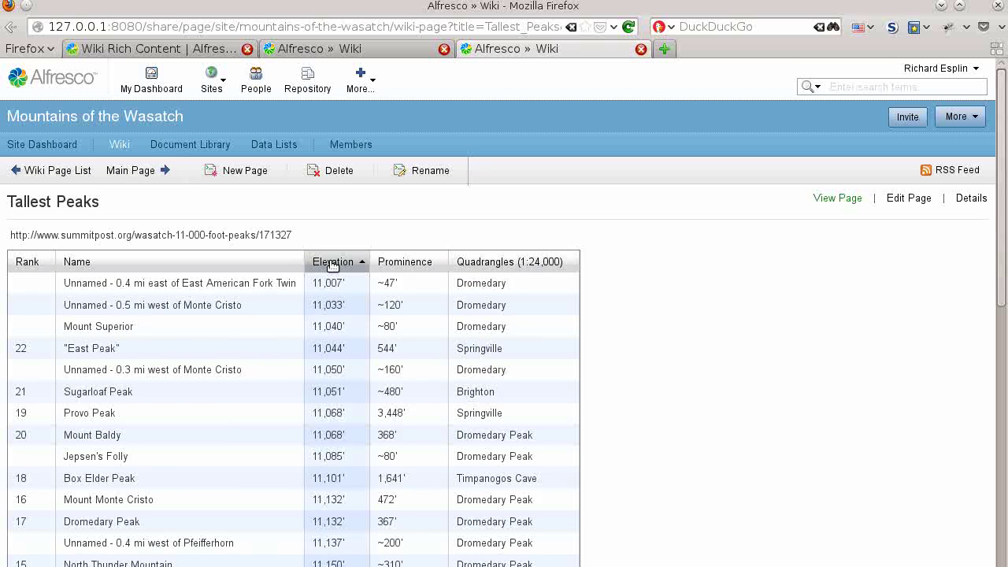
pyautogui.click(331, 265)
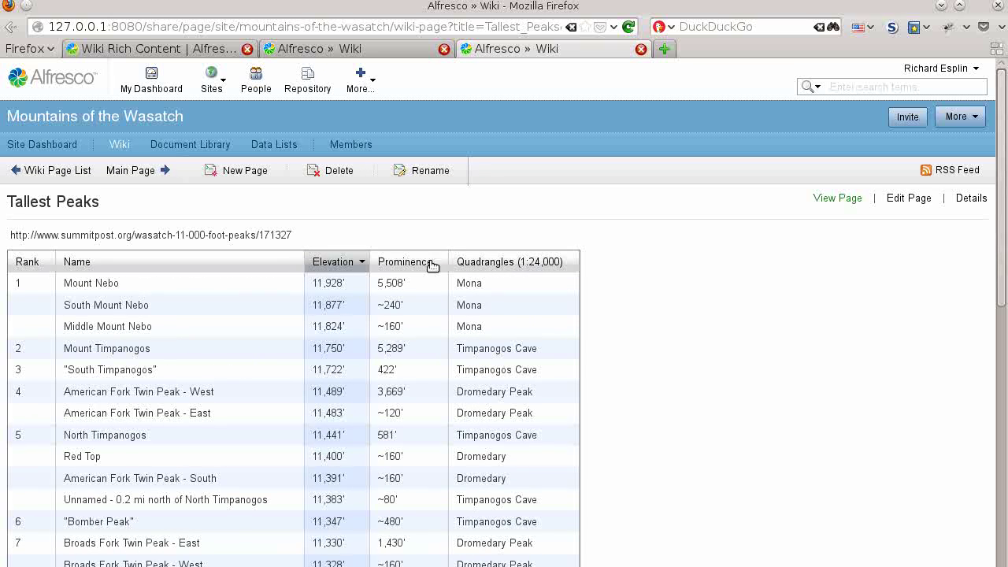
# Edit the Tallest Peaks page and check that the peaks table's class is datatable.
pyautogui.click(898, 198)
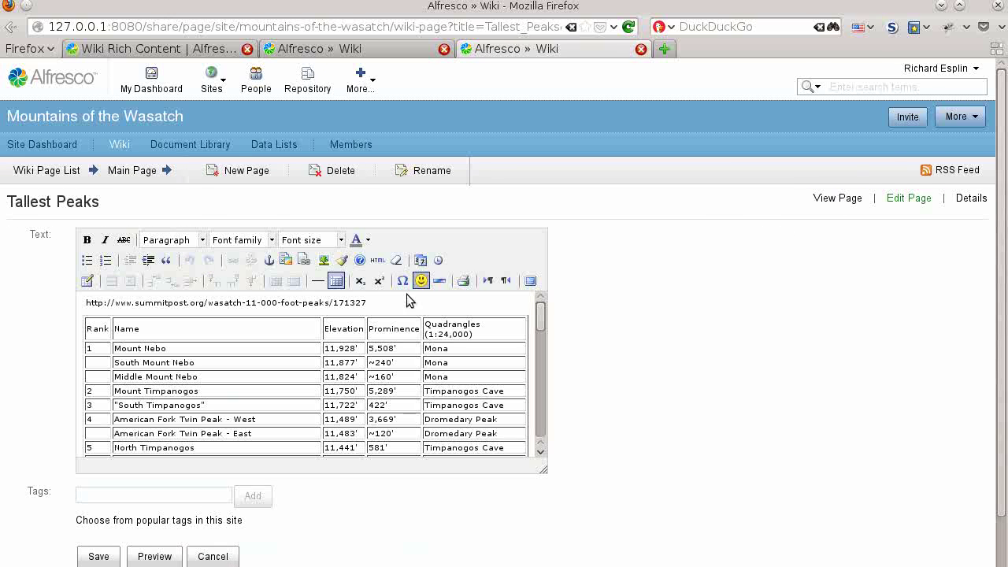
pyautogui.click(94, 332)
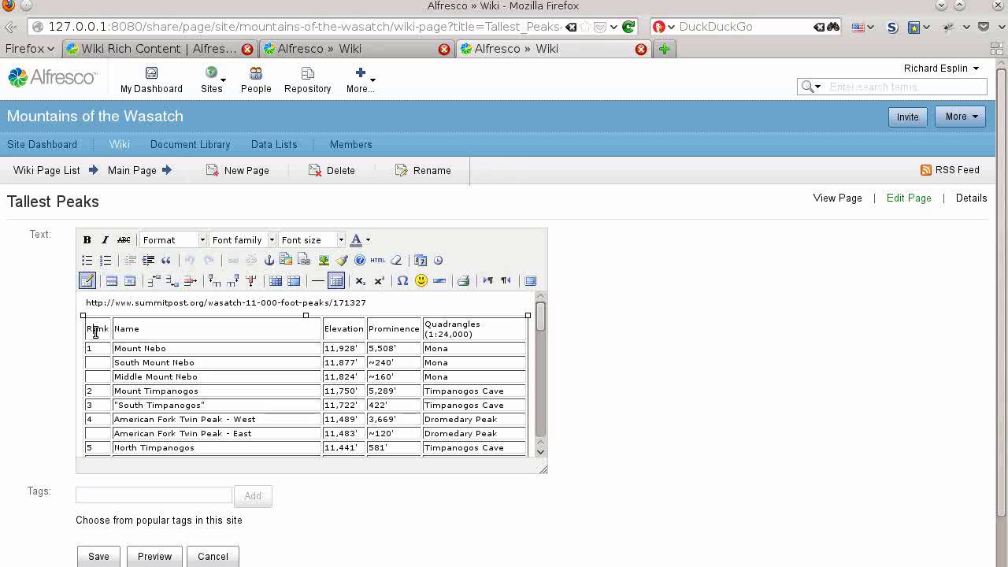
pyautogui.click(87, 282)
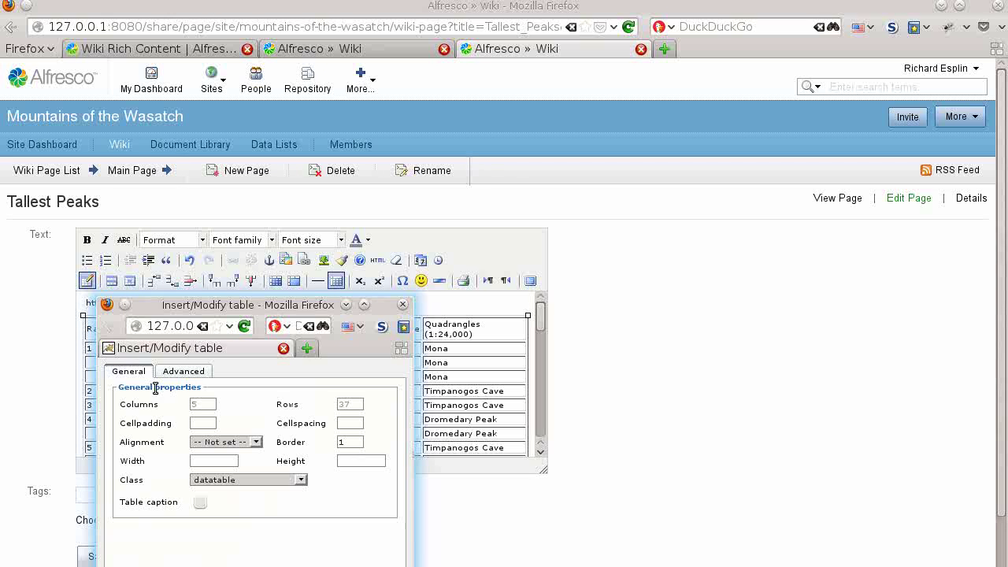
pyautogui.click(206, 480)
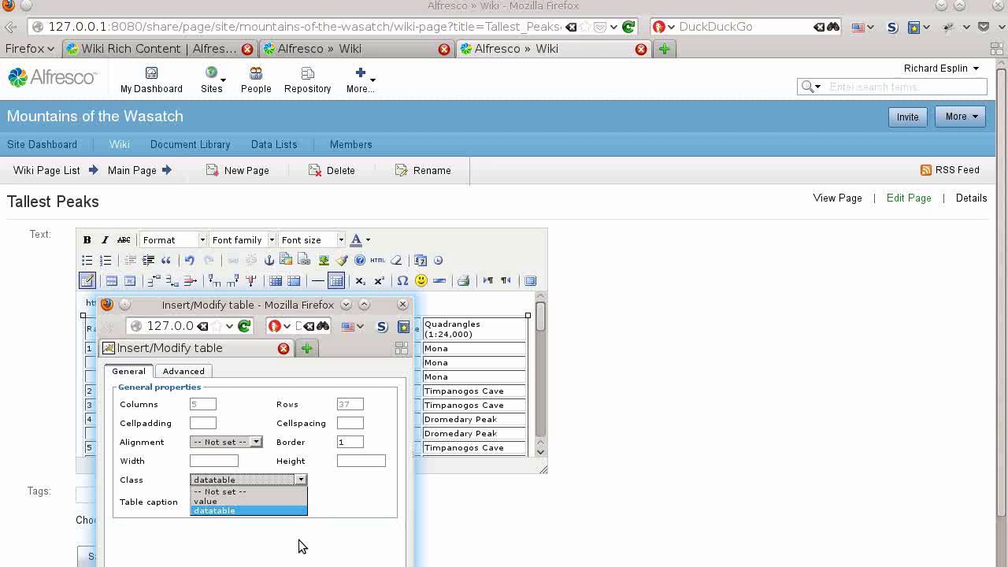
pyautogui.press('Return')
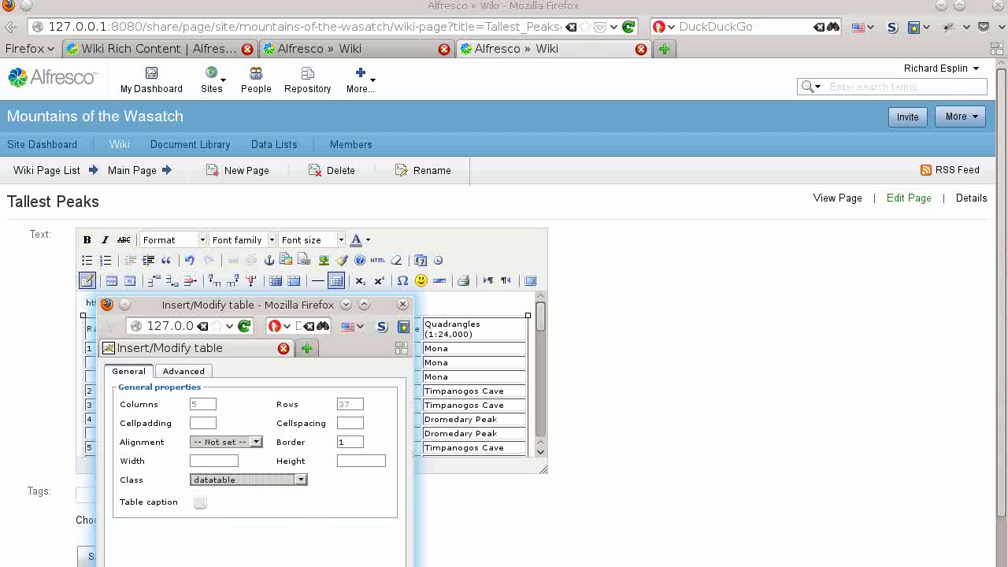
# Close the table properties, confirm class="datatable" in the HTML source, and cancel it unchanged.
pyautogui.press('Return')
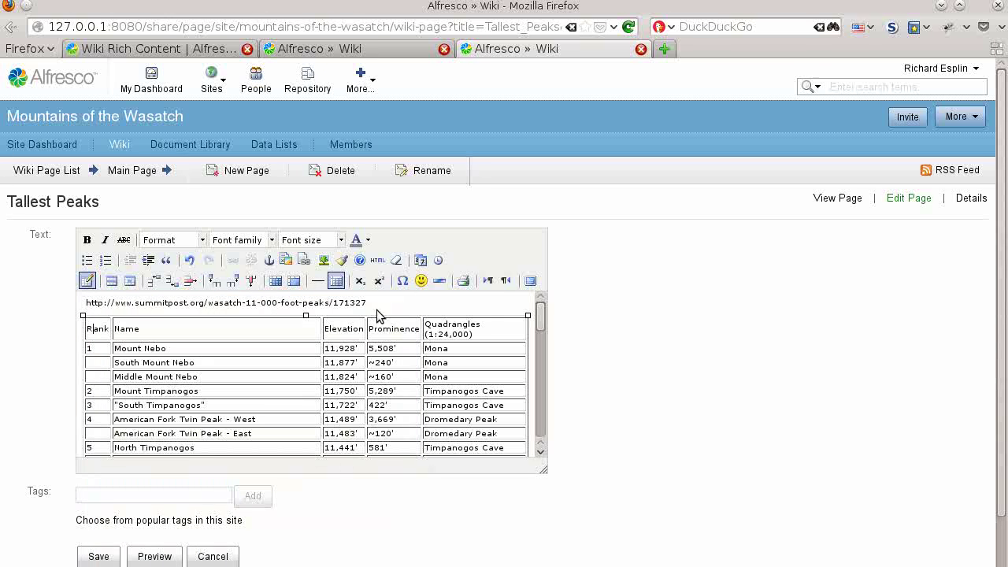
pyautogui.click(381, 262)
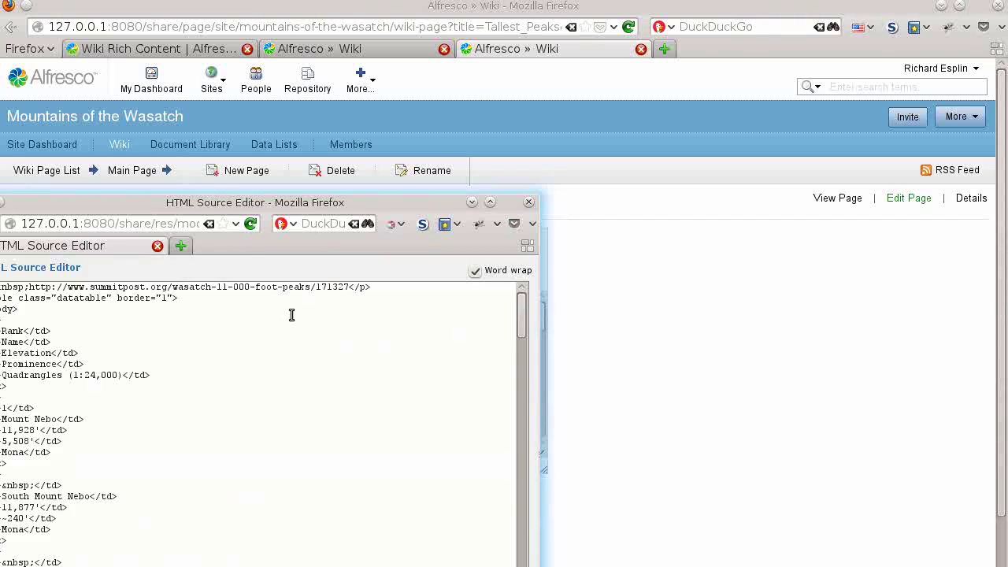
pyautogui.moveTo(236, 198); pyautogui.dragTo(370, 34)
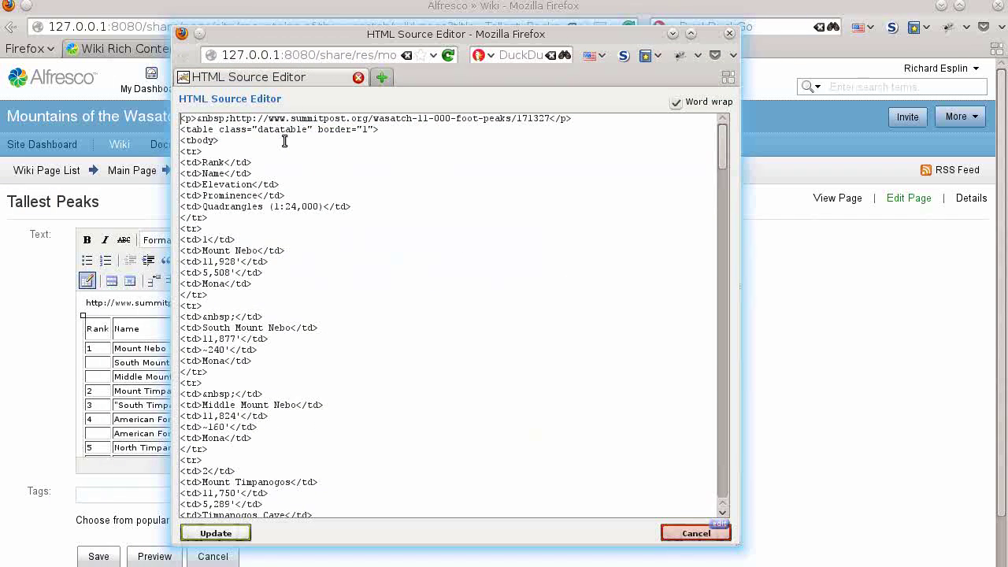
pyautogui.moveTo(214, 128); pyautogui.dragTo(313, 129)
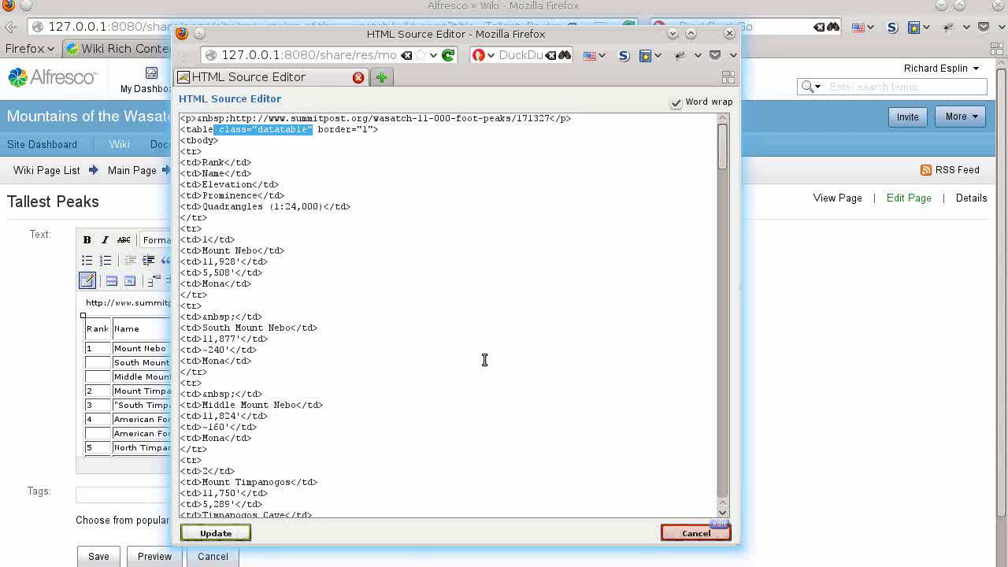
pyautogui.click(679, 534)
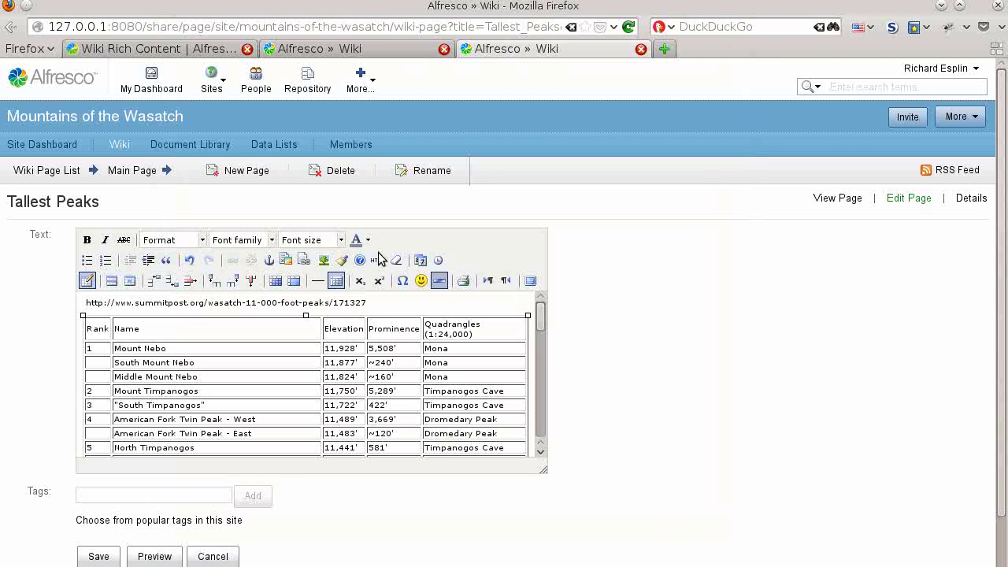
# Open the Skiing page from the Wiki Page List and scroll through it.
pyautogui.click(63, 171)
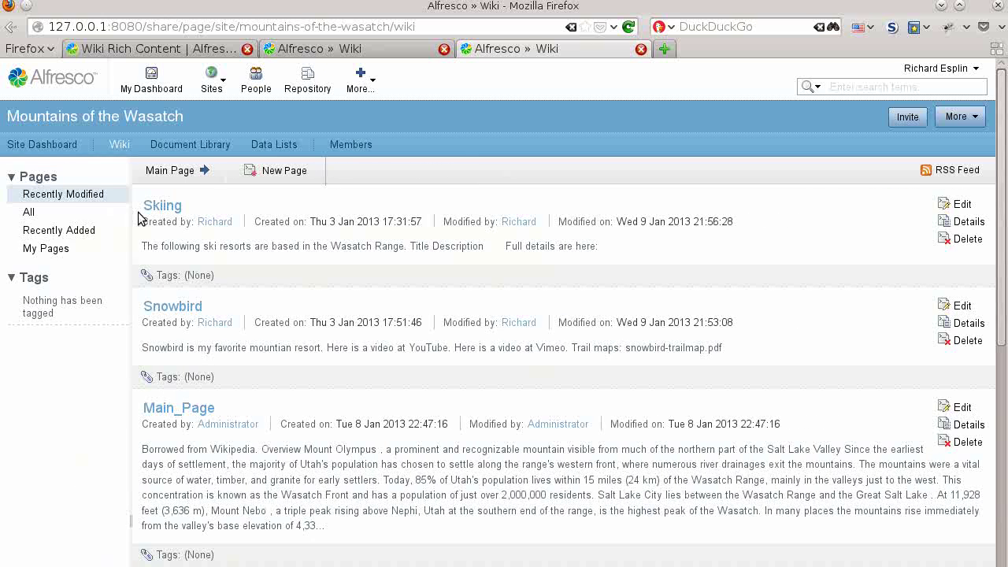
pyautogui.click(163, 206)
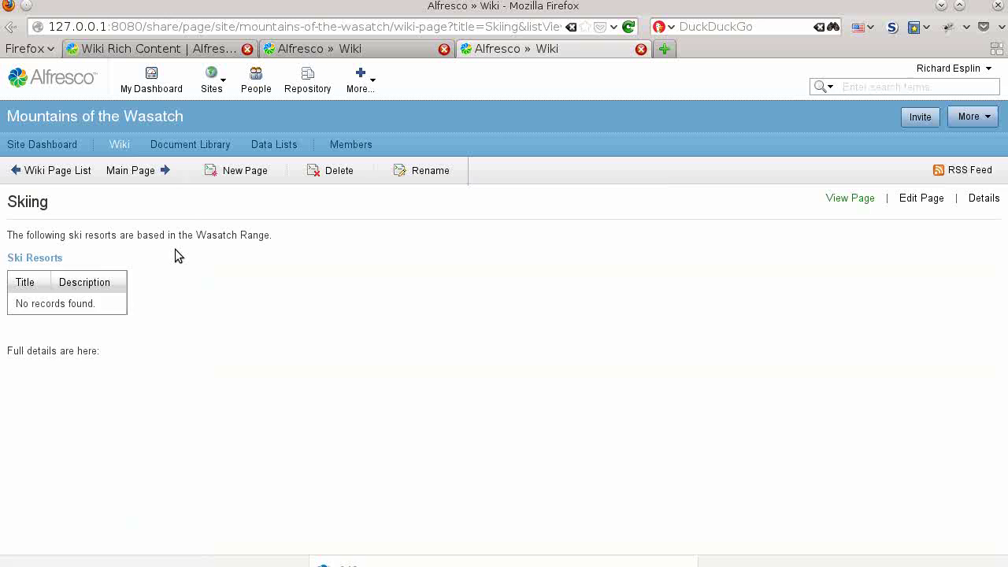
pyautogui.scroll(-7, 349, 319)
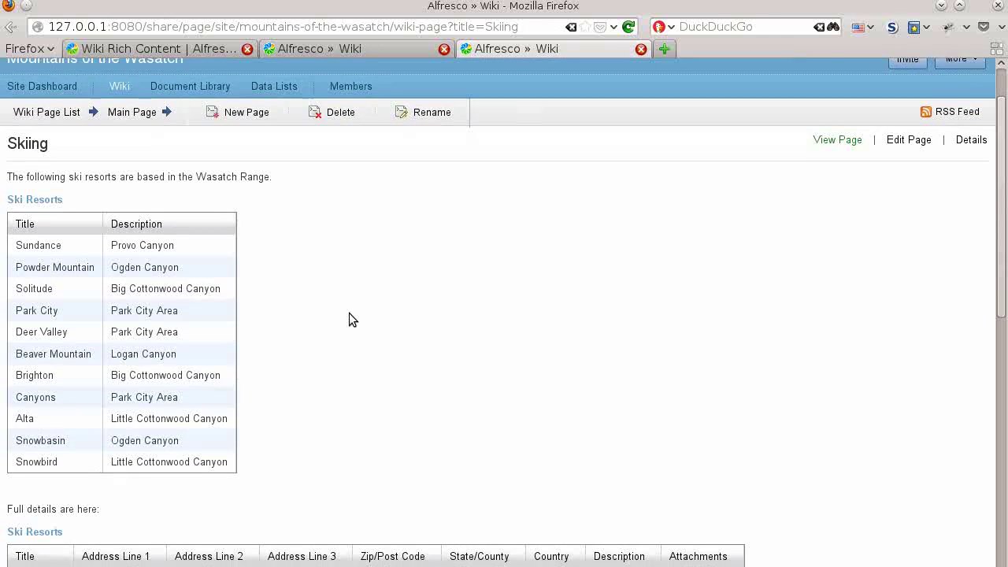
pyautogui.scroll(-7, 351, 319)
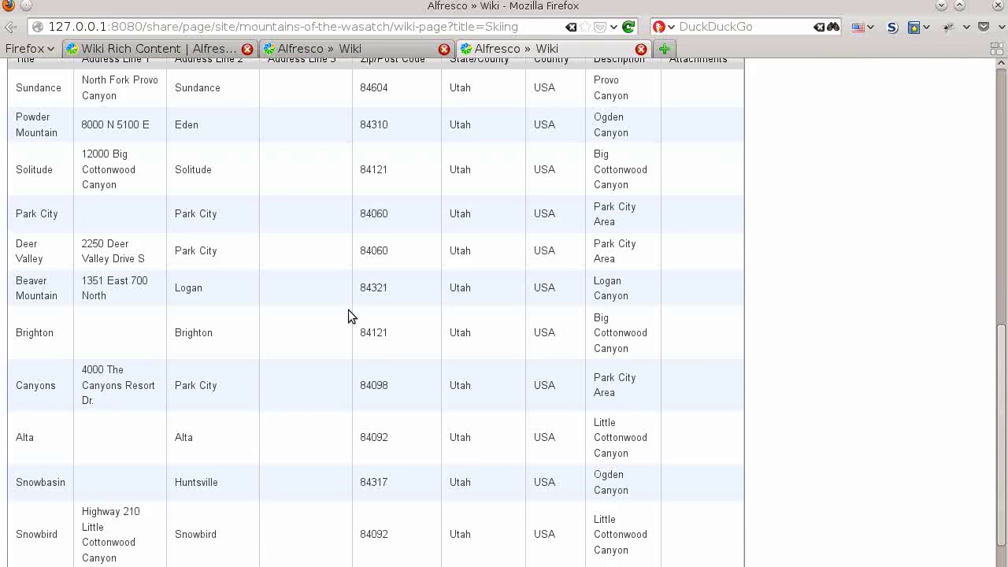
pyautogui.scroll(4, 349, 315)
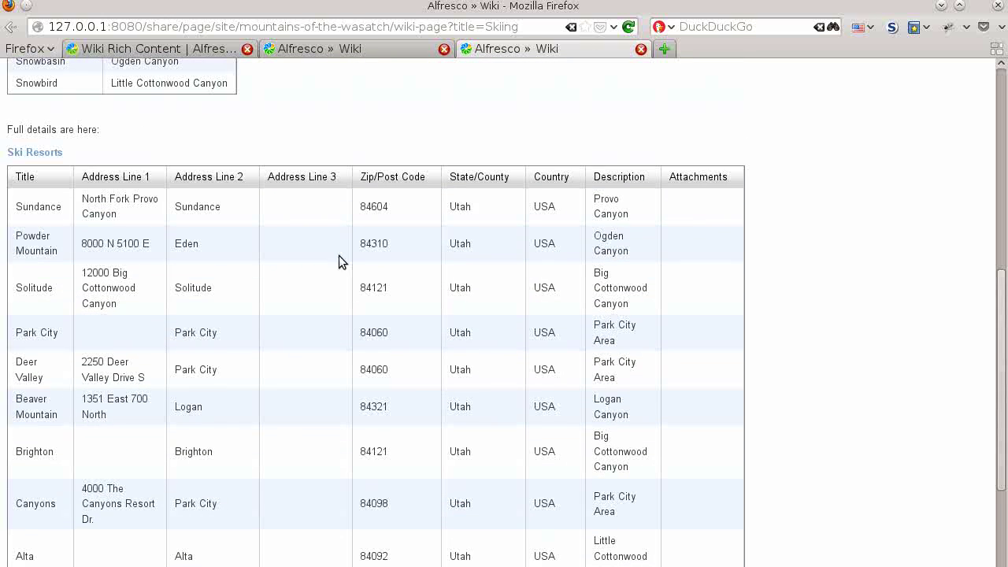
# Sort the resort details by Zip/Post Code and the resort summary by Description.
pyautogui.click(409, 180)
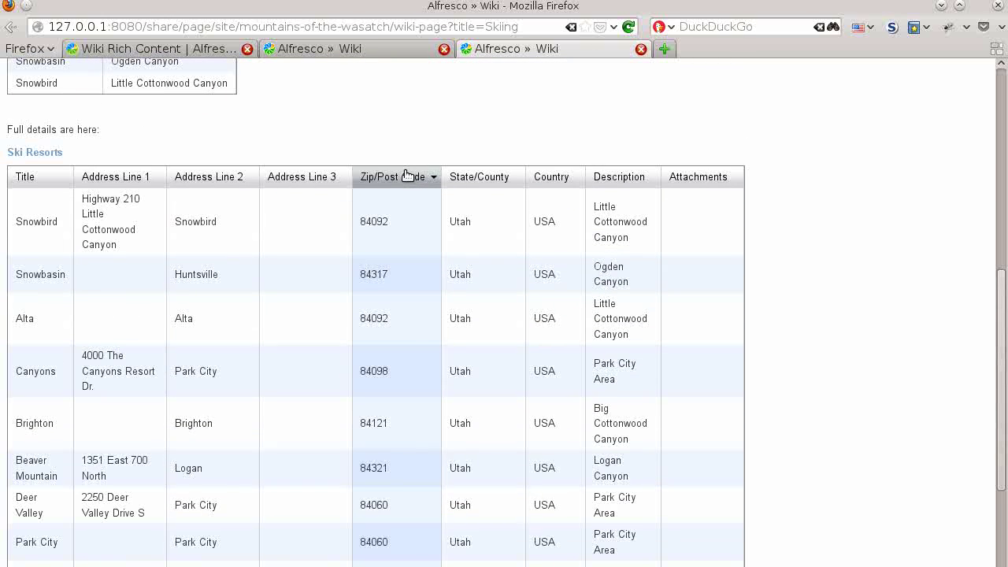
pyautogui.click(409, 179)
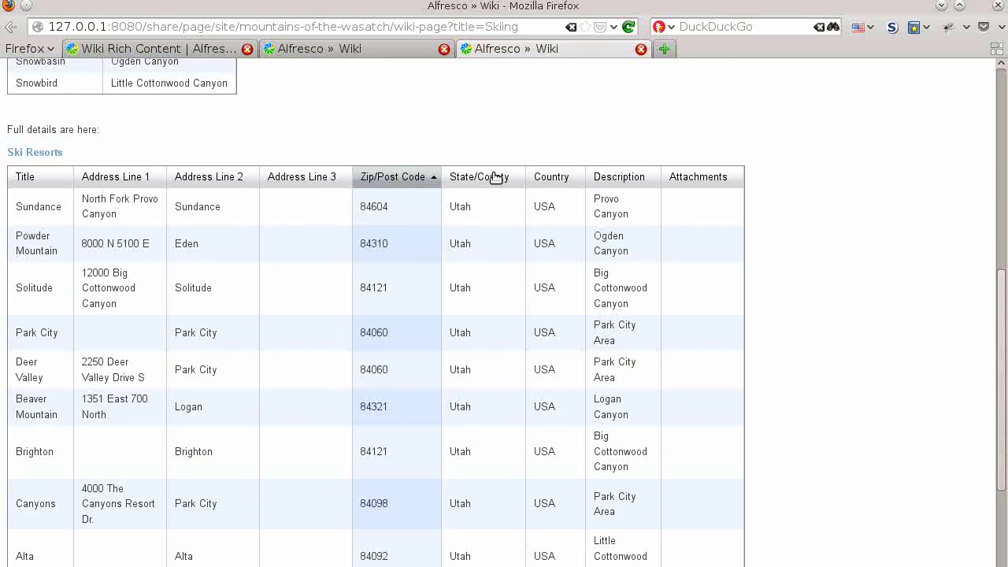
pyautogui.scroll(2, 542, 183)
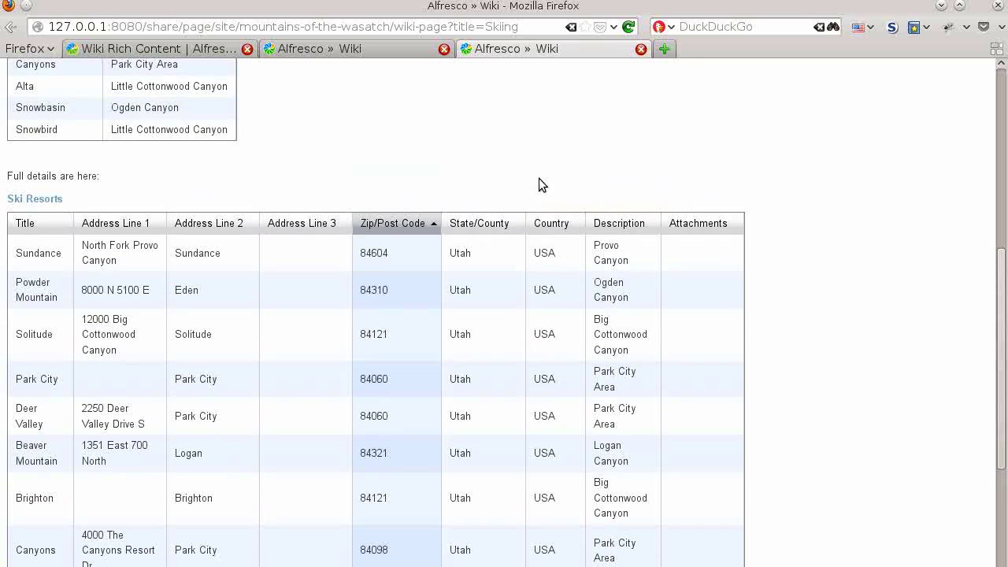
pyautogui.scroll(6, 495, 207)
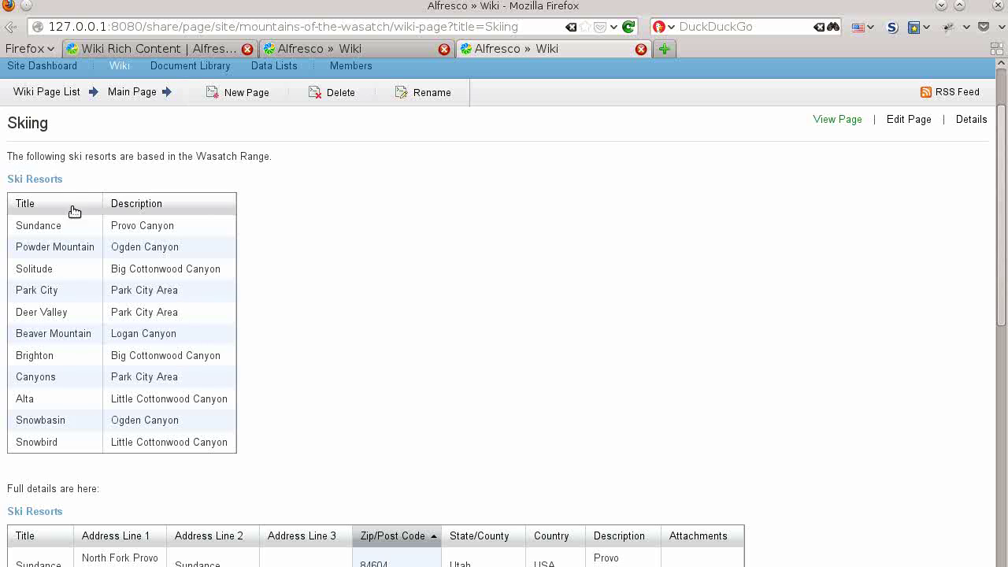
pyautogui.click(189, 207)
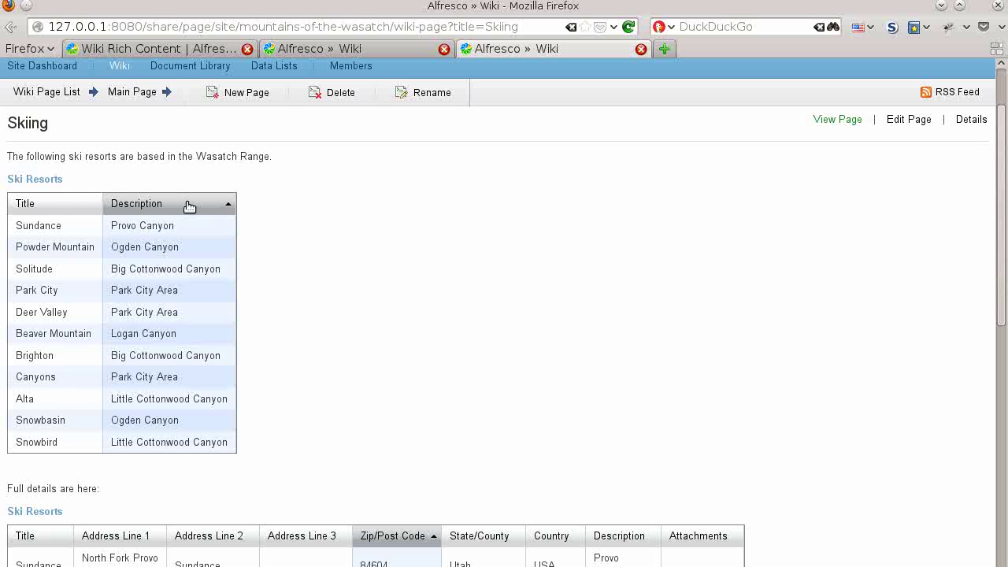
pyautogui.click(189, 206)
pyautogui.click(189, 207)
# Edit the Skiing page, confirm the resort table's datatable class, then cancel the edit.
pyautogui.click(907, 120)
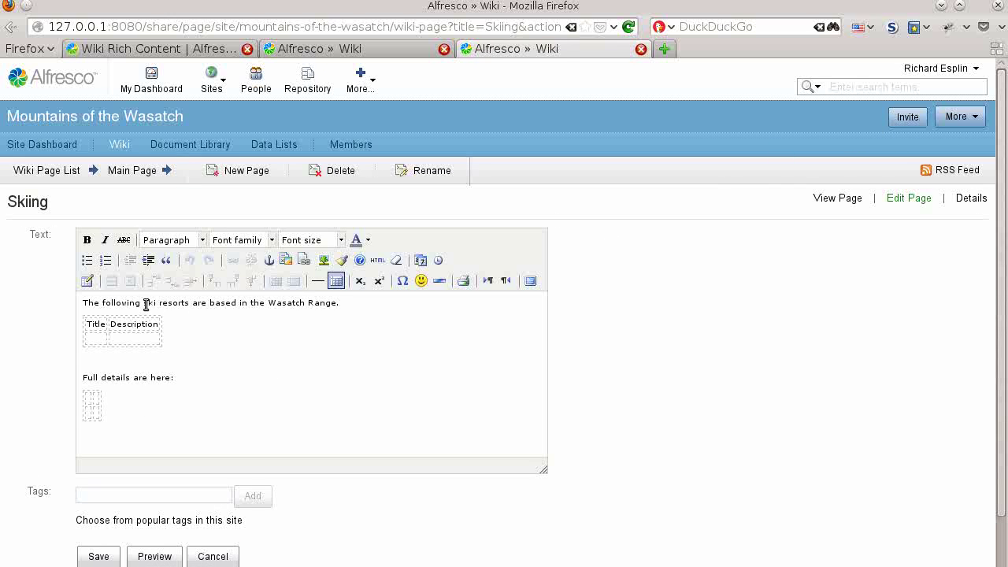
pyautogui.click(89, 333)
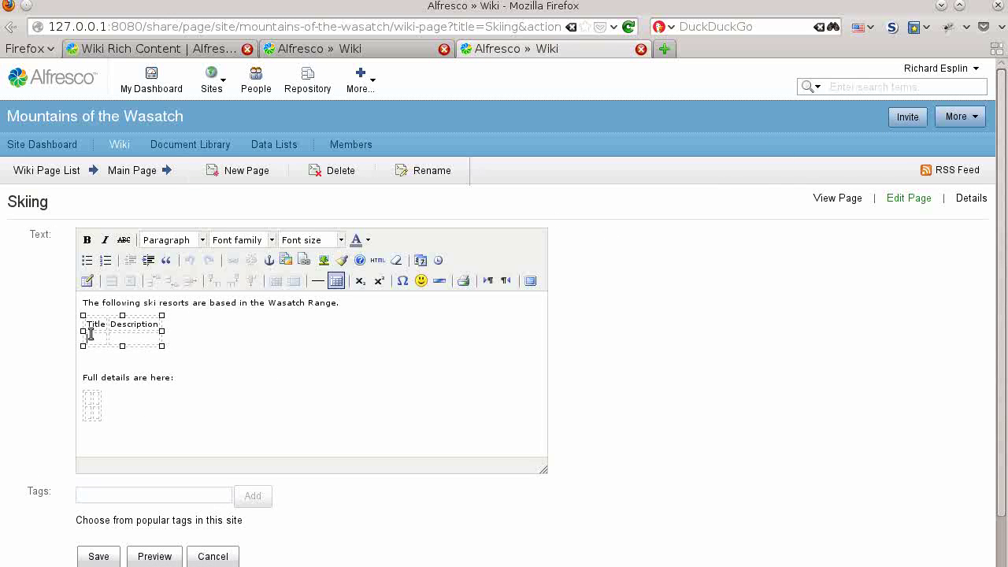
pyautogui.click(87, 282)
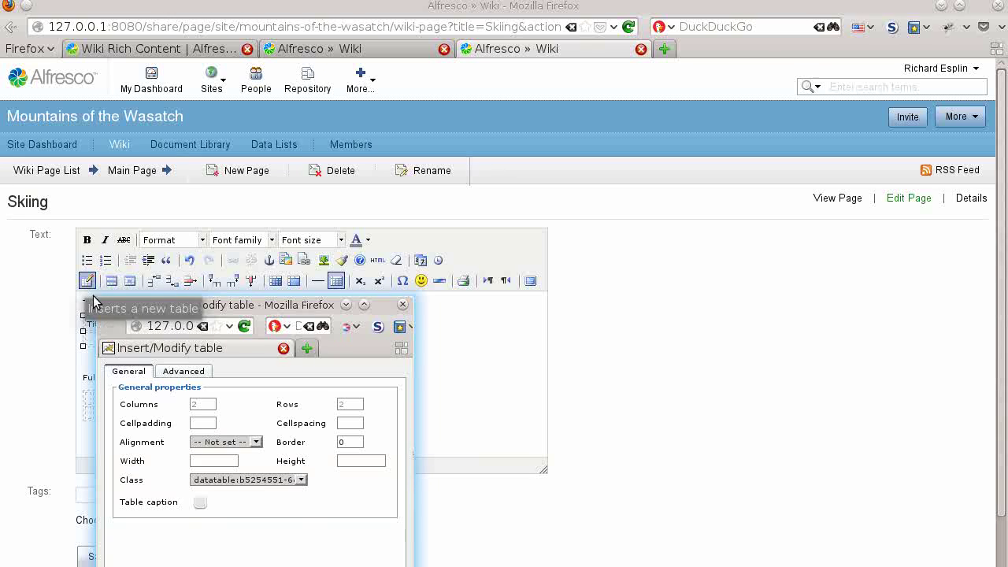
pyautogui.click(236, 481)
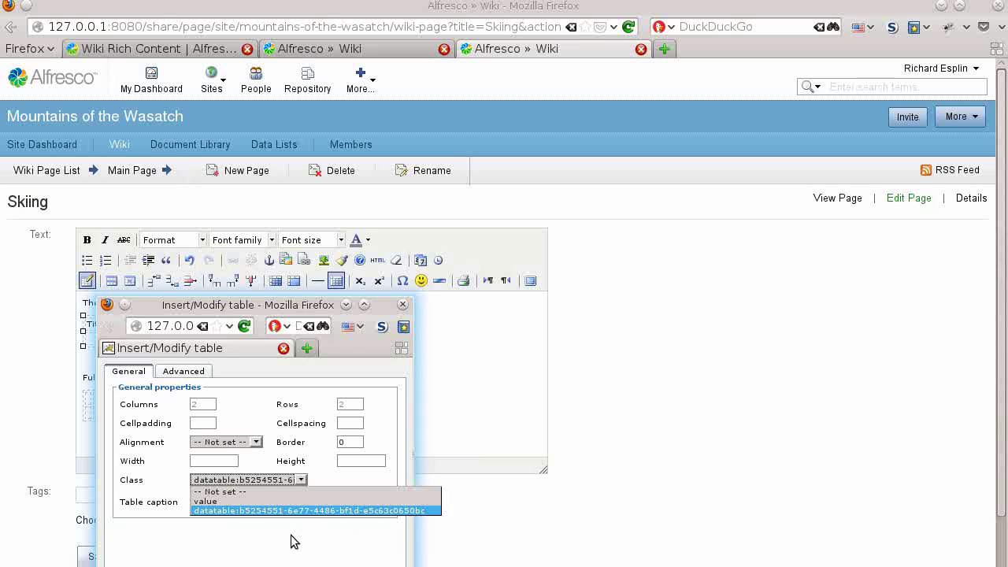
pyautogui.press('Return')
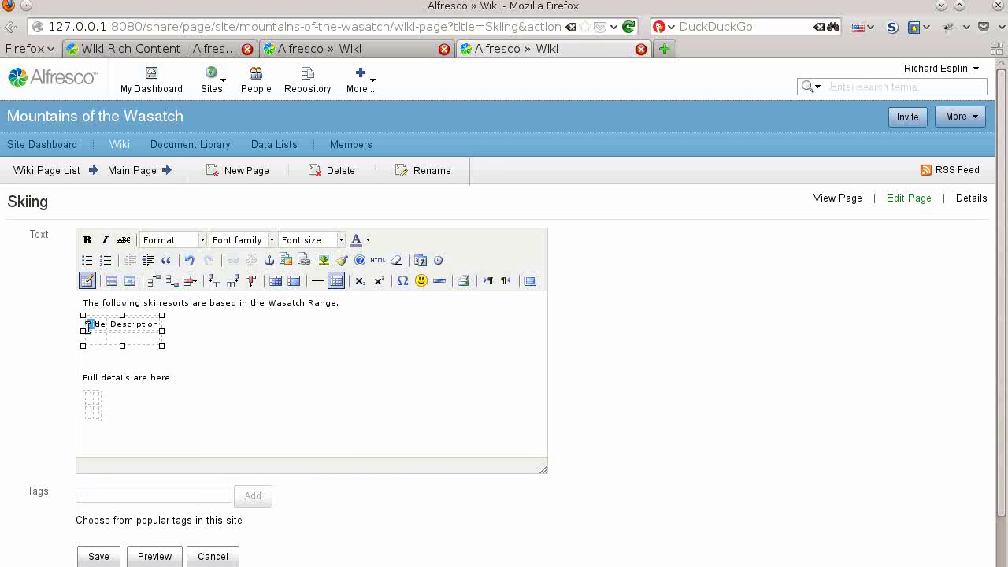
pyautogui.moveTo(89, 327); pyautogui.dragTo(159, 326)
pyautogui.click(264, 345)
pyautogui.click(214, 558)
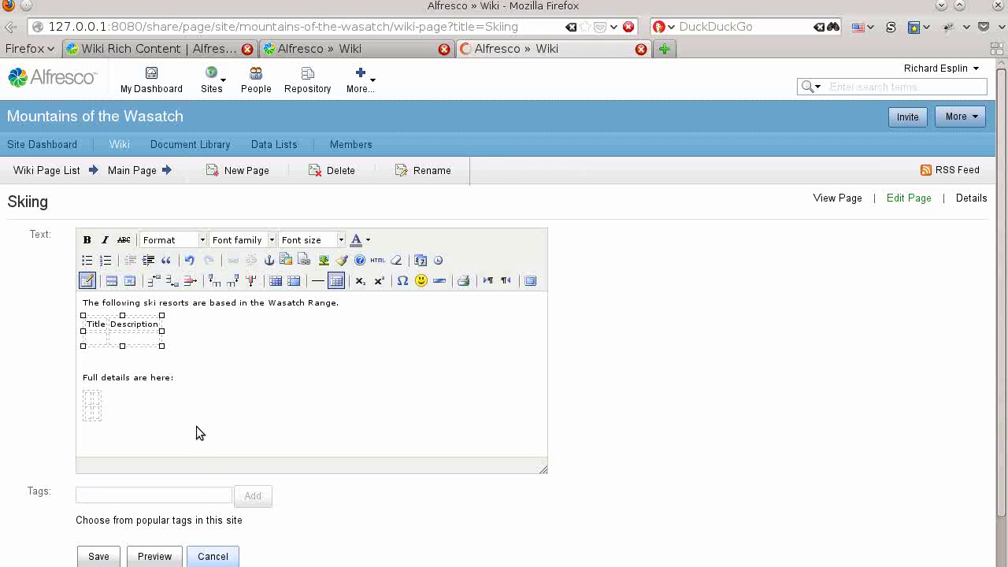
# Open the Ski Resorts data list of 11 resorts and highlight its list ID in the address bar.
pyautogui.click(47, 262)
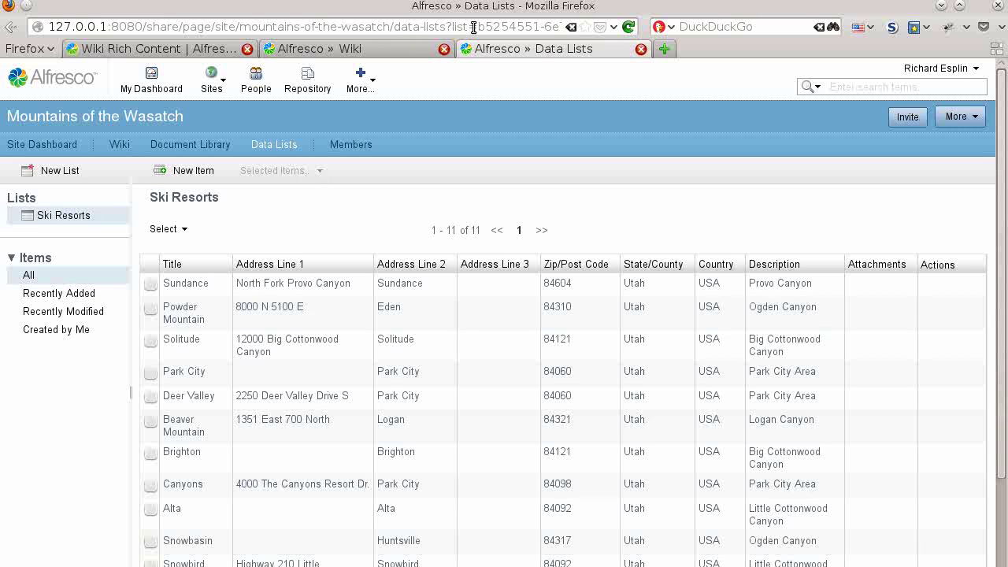
pyautogui.moveTo(474, 27); pyautogui.dragTo(572, 26)
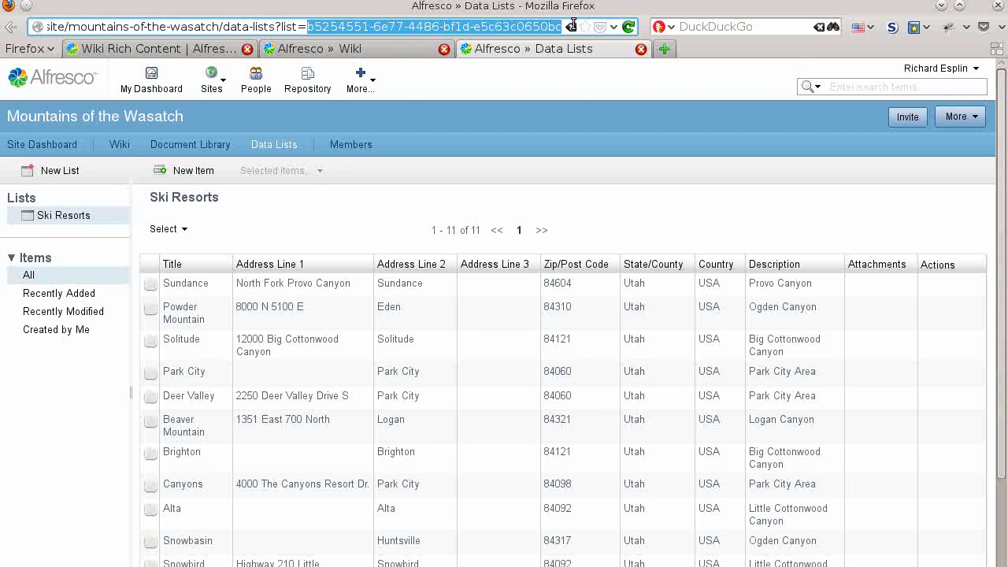
pyautogui.click(356, 218)
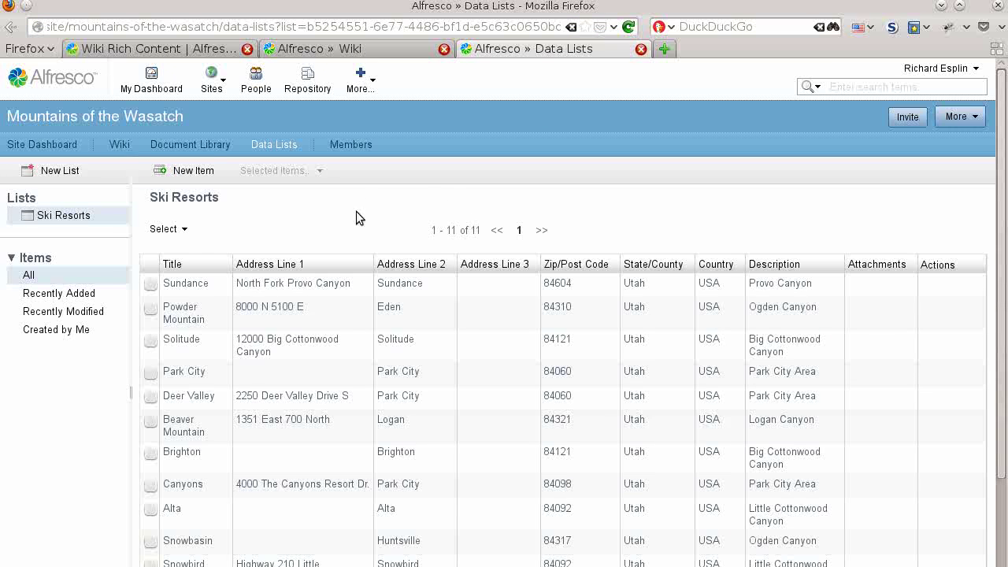
# Open the Snowbird page from the Wiki Page List.
pyautogui.click(119, 146)
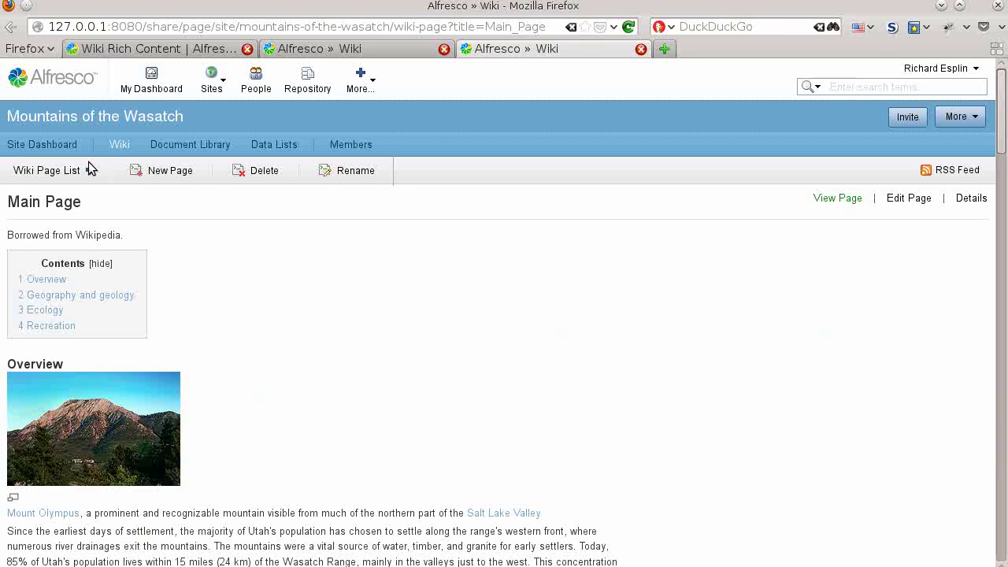
pyautogui.click(44, 171)
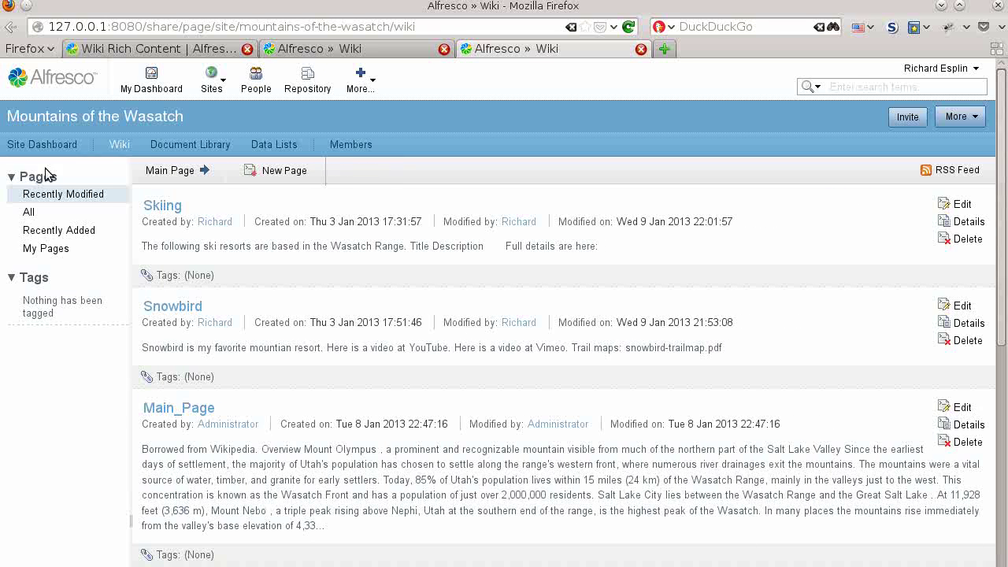
pyautogui.click(163, 305)
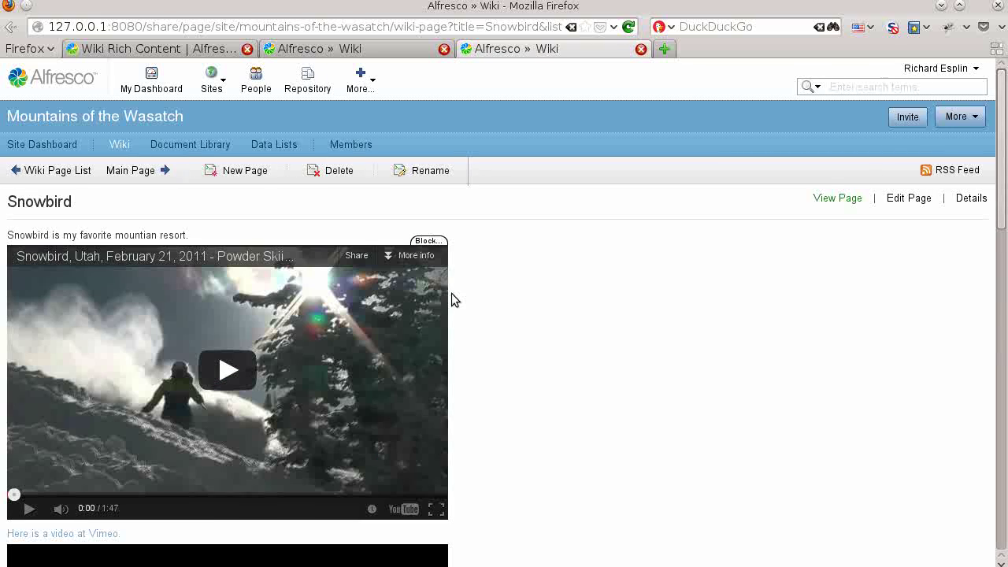
# Play the embedded YouTube video to 0:02 and pause it.
pyautogui.scroll(-3, 530, 321)
pyautogui.scroll(-5, 530, 323)
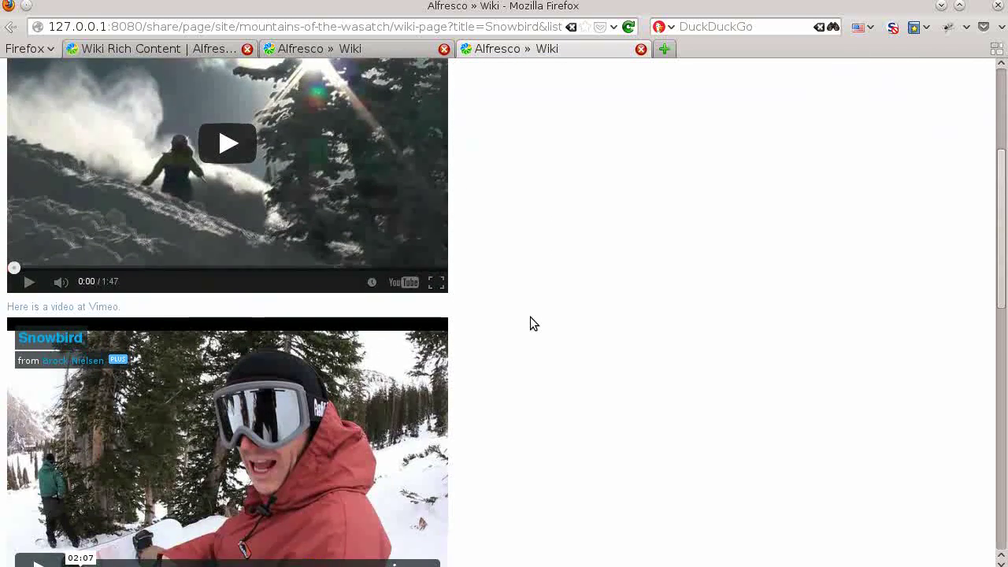
pyautogui.scroll(2, 520, 315)
pyautogui.scroll(2, 520, 316)
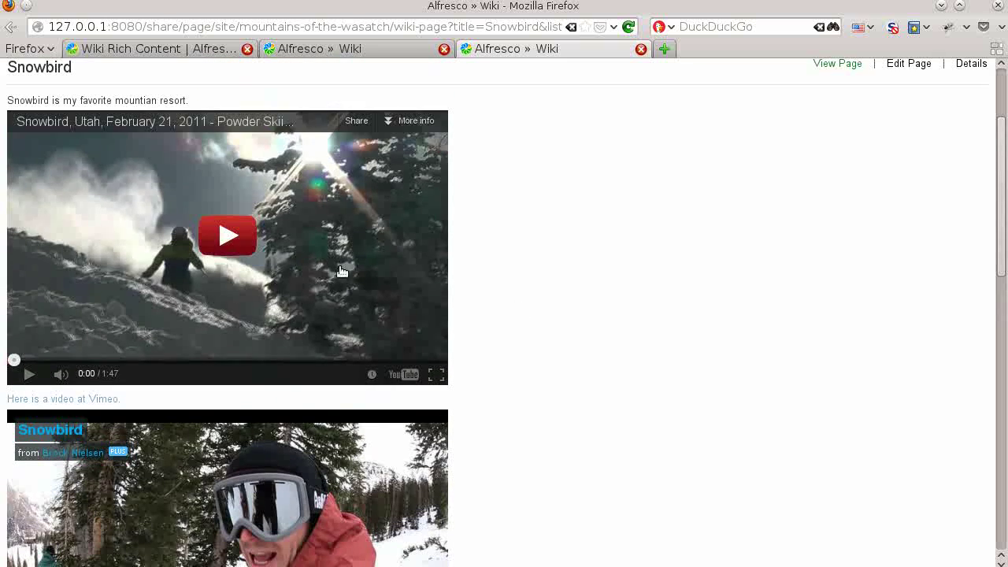
pyautogui.click(239, 252)
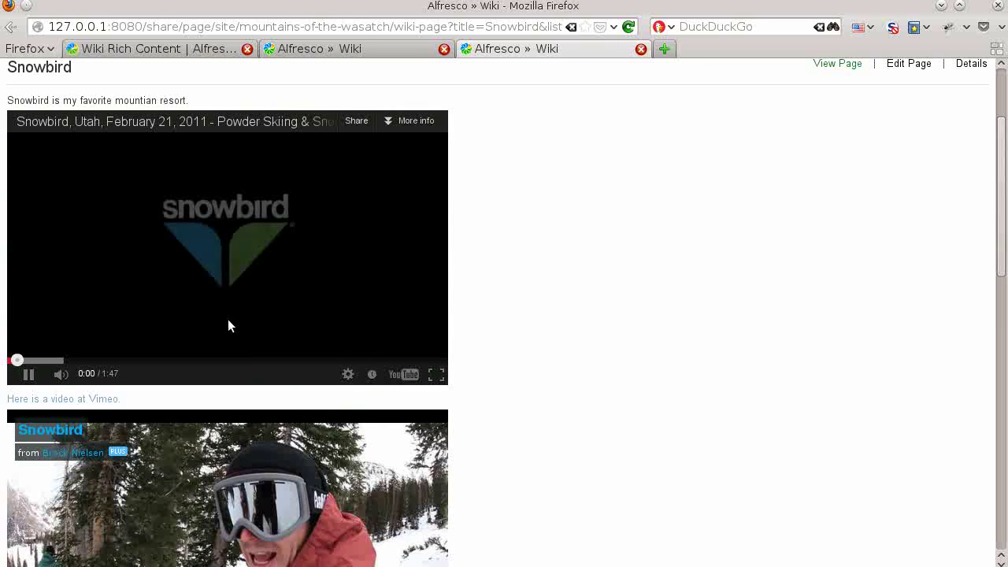
pyautogui.click(28, 376)
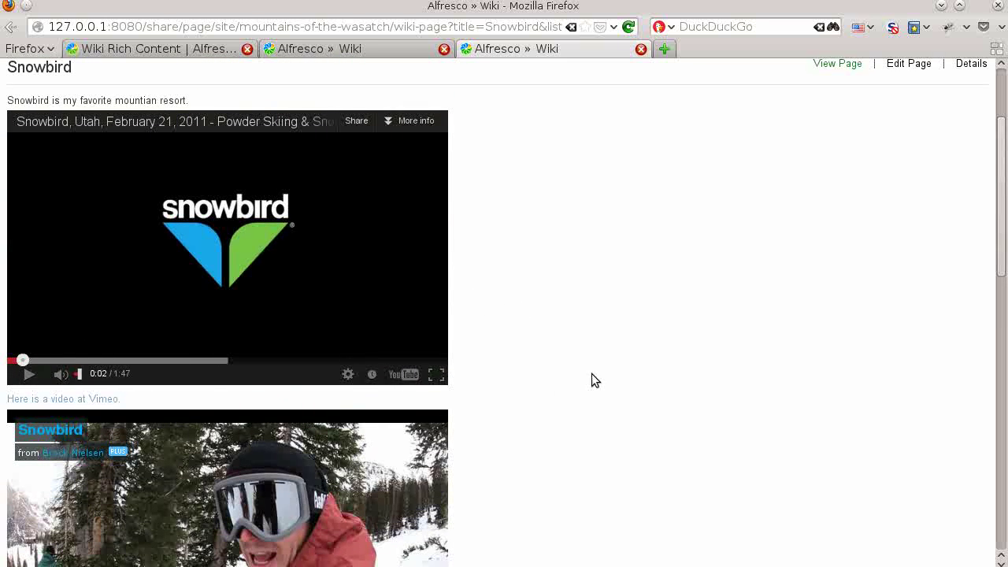
# Zoom the trail-map PDF preview to 118%.
pyautogui.scroll(-3, 639, 376)
pyautogui.scroll(-5, 639, 377)
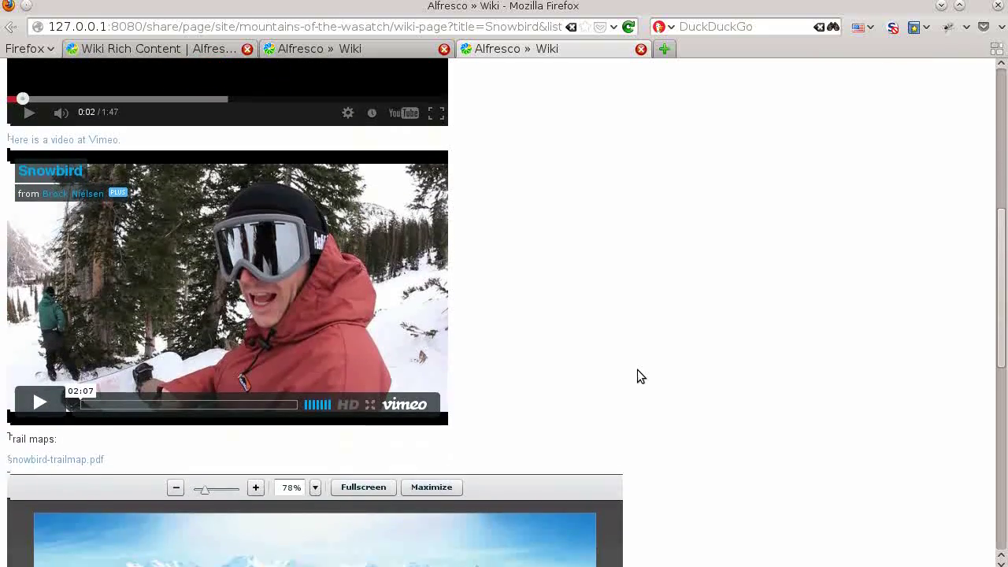
pyautogui.scroll(-5, 639, 377)
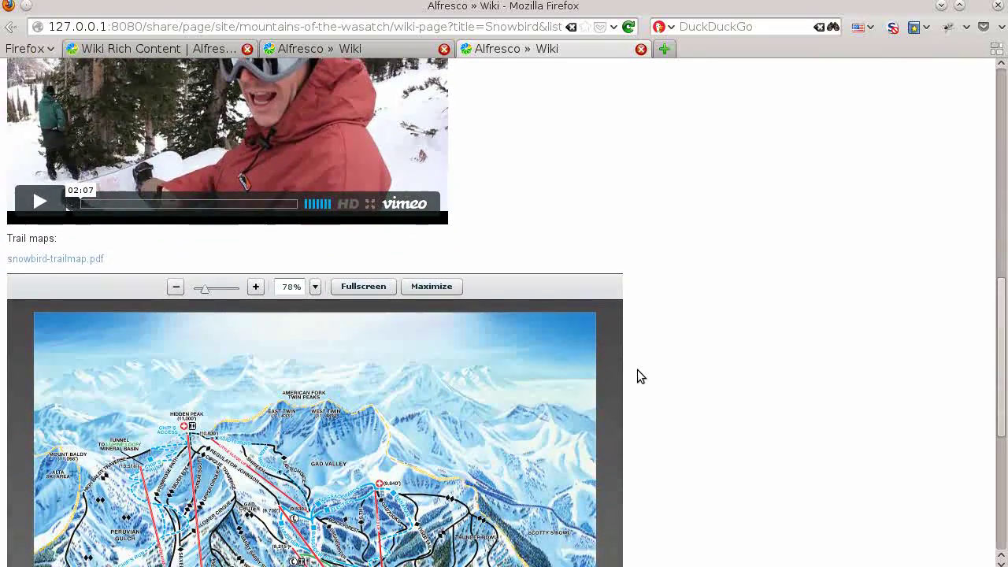
pyautogui.scroll(-1, 639, 375)
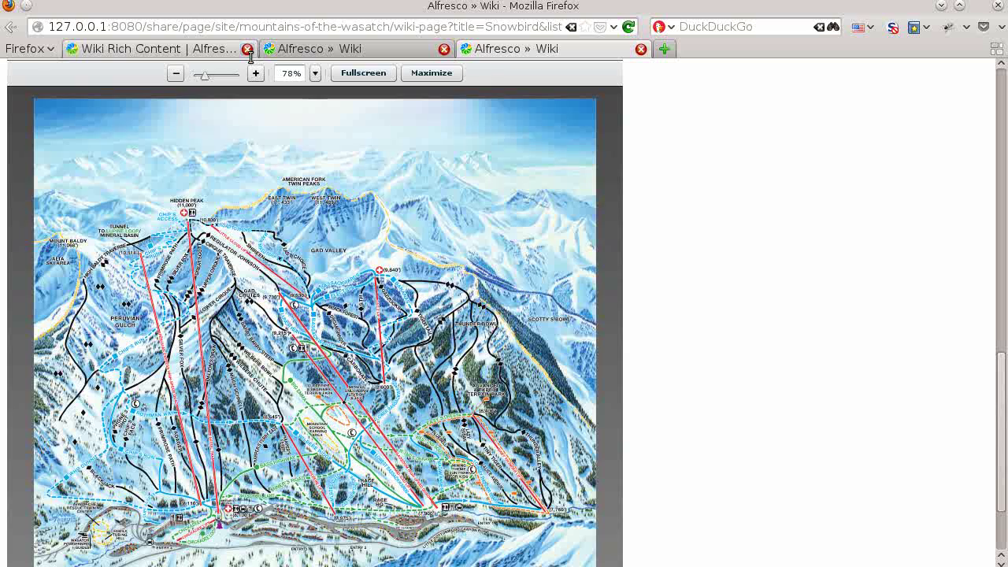
pyautogui.scroll(1, 259, 142)
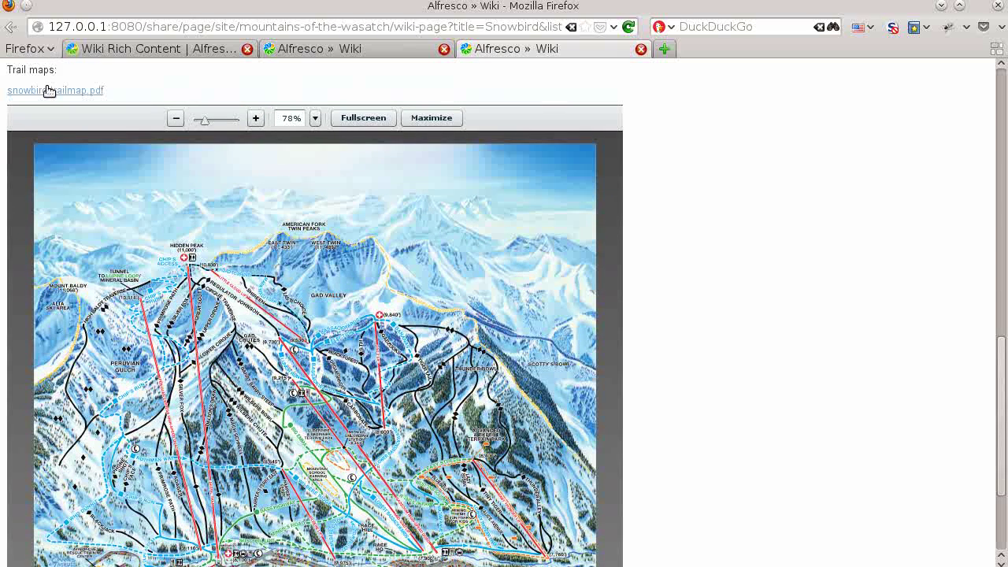
pyautogui.click(257, 118)
pyautogui.click(257, 118)
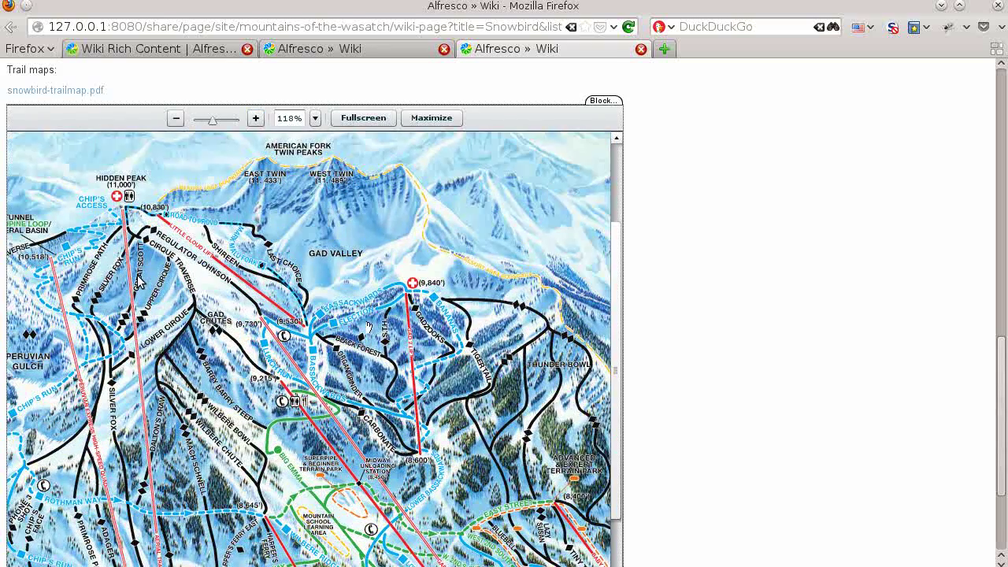
pyautogui.scroll(-3, 367, 327)
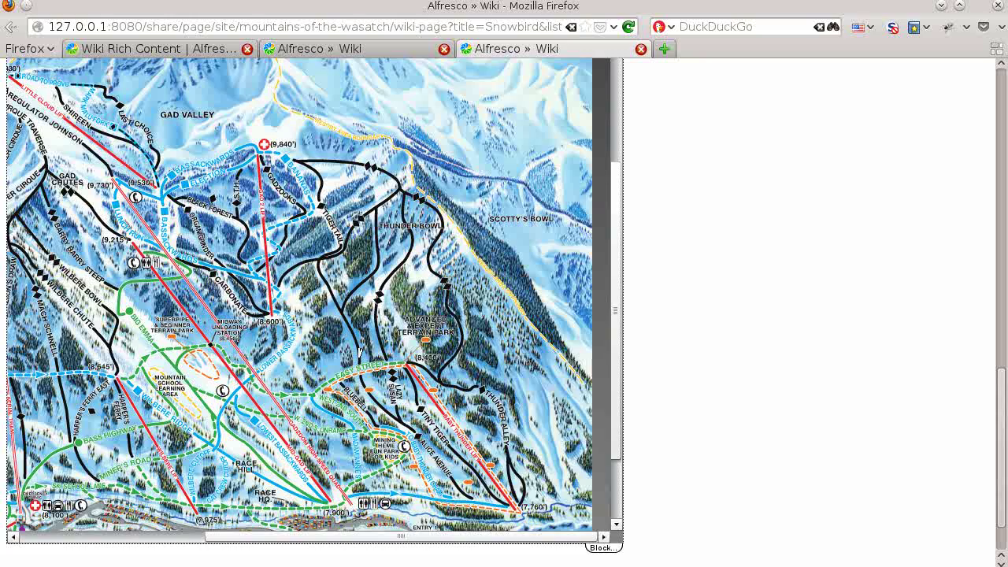
pyautogui.scroll(1, 359, 352)
pyautogui.hscroll(-5, 420, 347)
pyautogui.scroll(1, 420, 347)
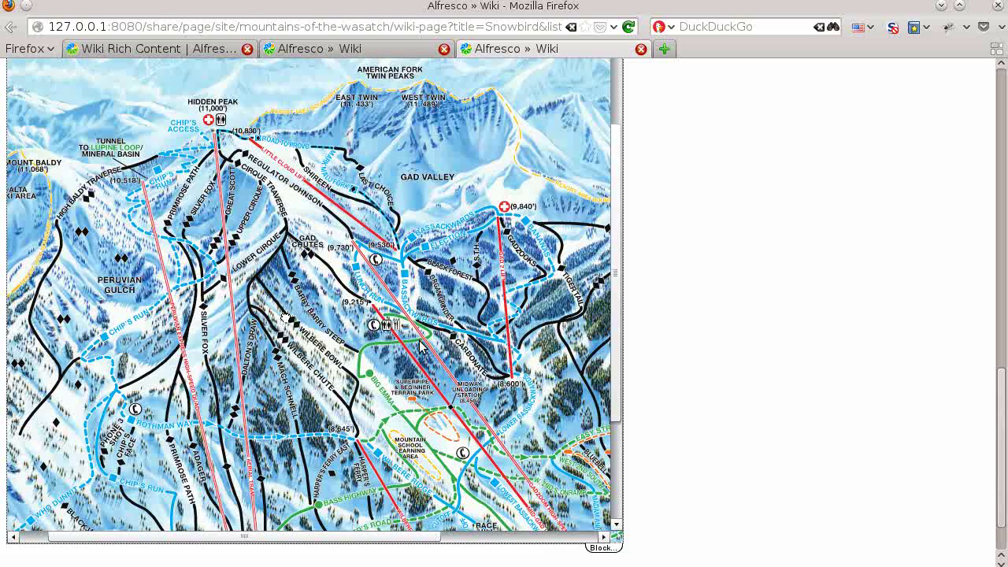
pyautogui.hscroll(-2, 421, 346)
pyautogui.scroll(5, 731, 311)
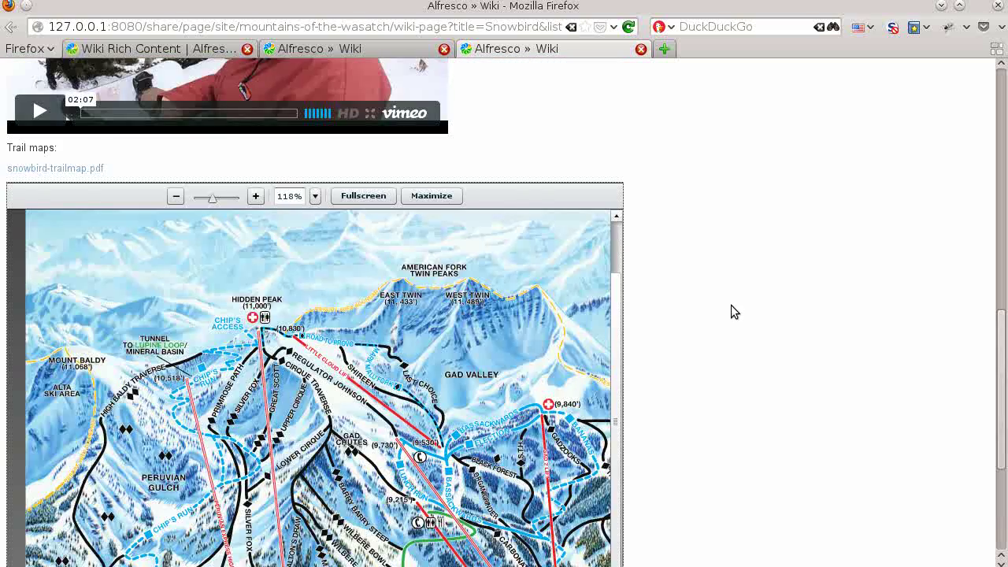
pyautogui.scroll(5, 731, 312)
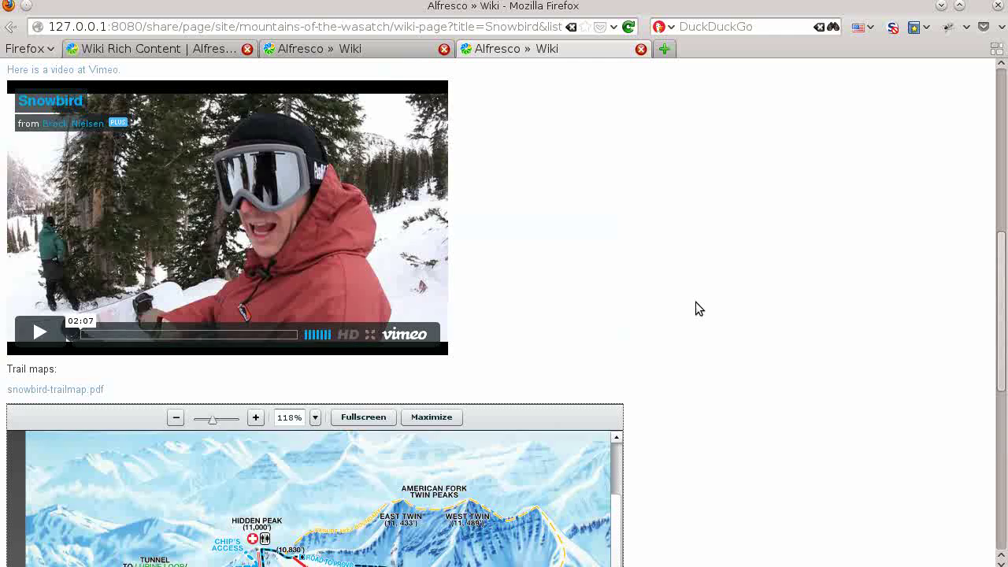
pyautogui.scroll(10, 695, 302)
pyautogui.scroll(1, 709, 290)
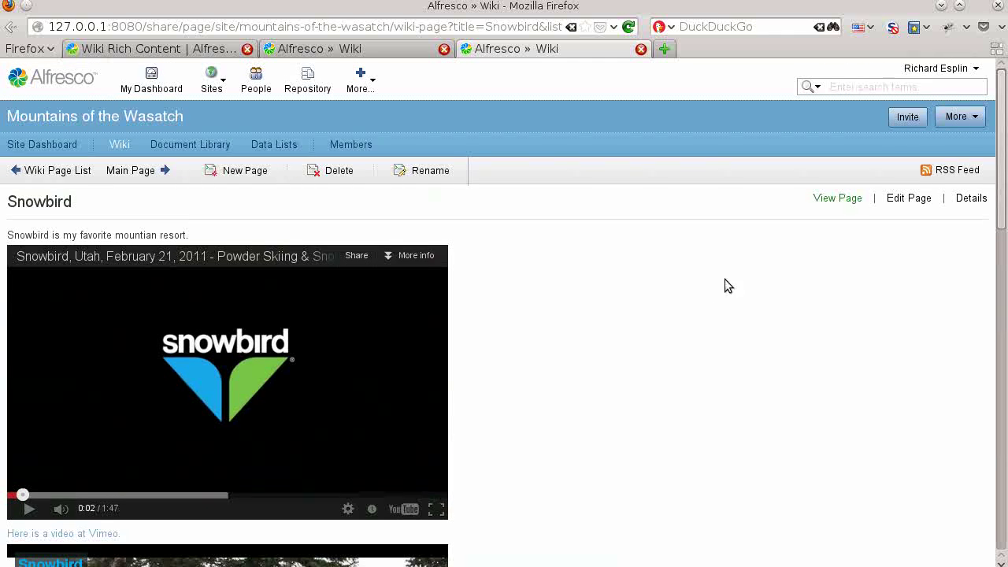
# Edit the Snowbird page and bring up the YouTube link's settings.
pyautogui.click(907, 200)
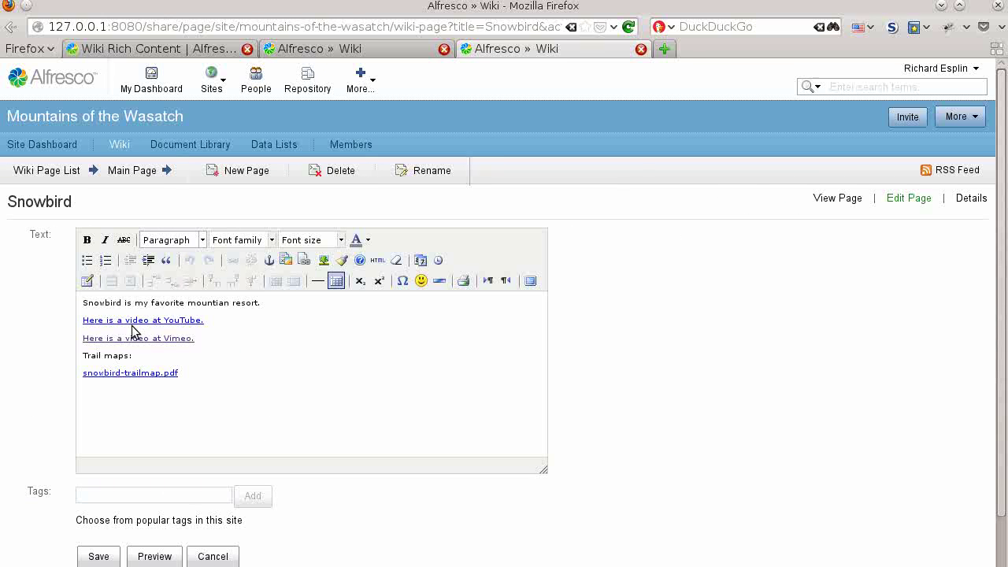
pyautogui.click(120, 319)
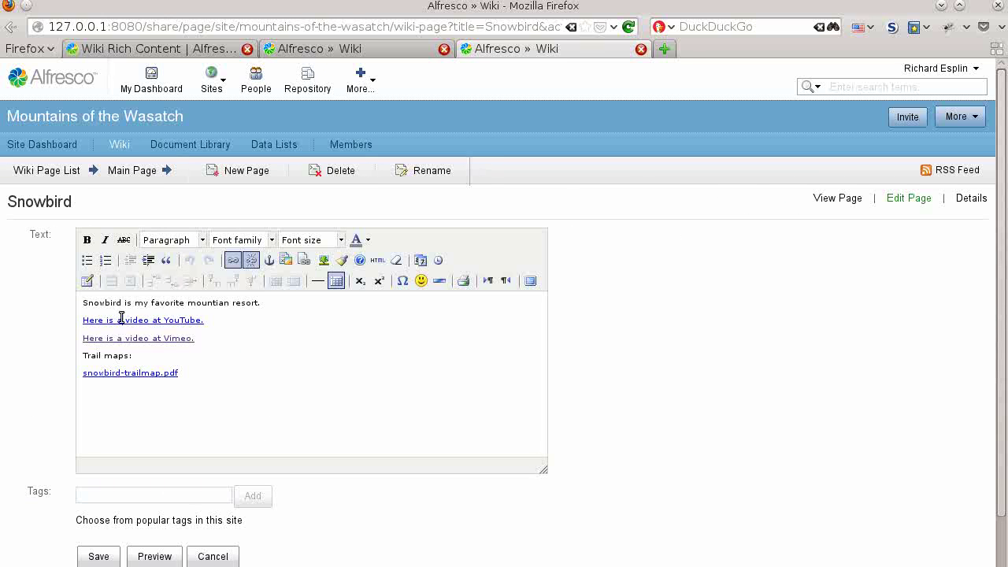
pyautogui.click(231, 261)
# Set the YouTube link target to 'Embed preview with link'; place caret after snowbird-trailmap.pdf.
pyautogui.moveTo(226, 347); pyautogui.dragTo(419, 193)
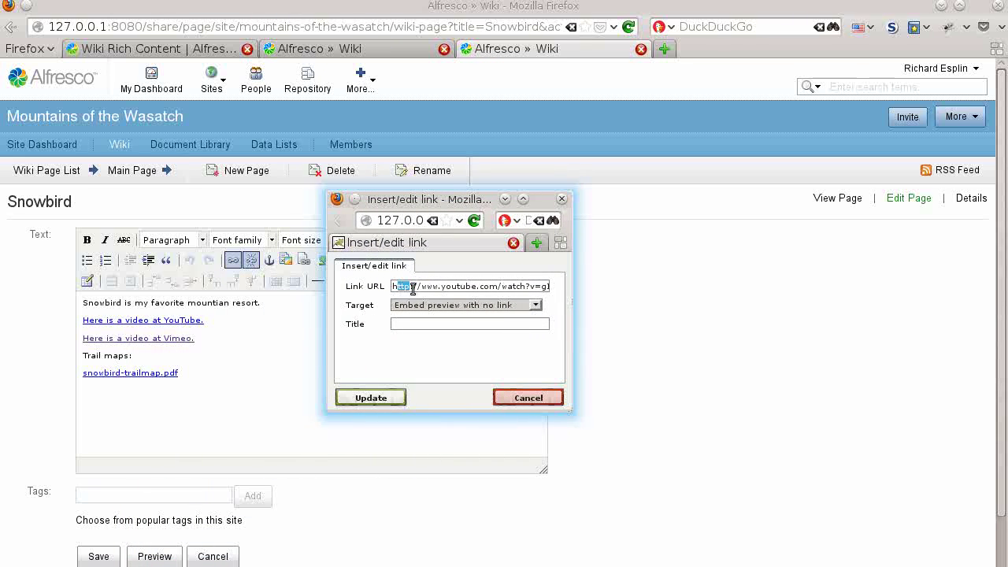
pyautogui.moveTo(392, 286); pyautogui.dragTo(555, 303)
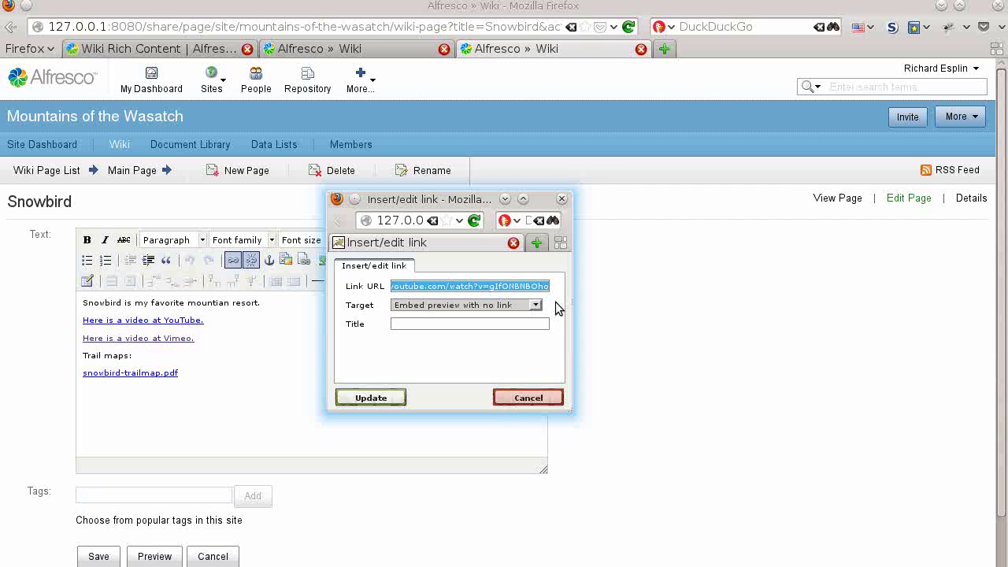
pyautogui.click(559, 308)
pyautogui.click(423, 309)
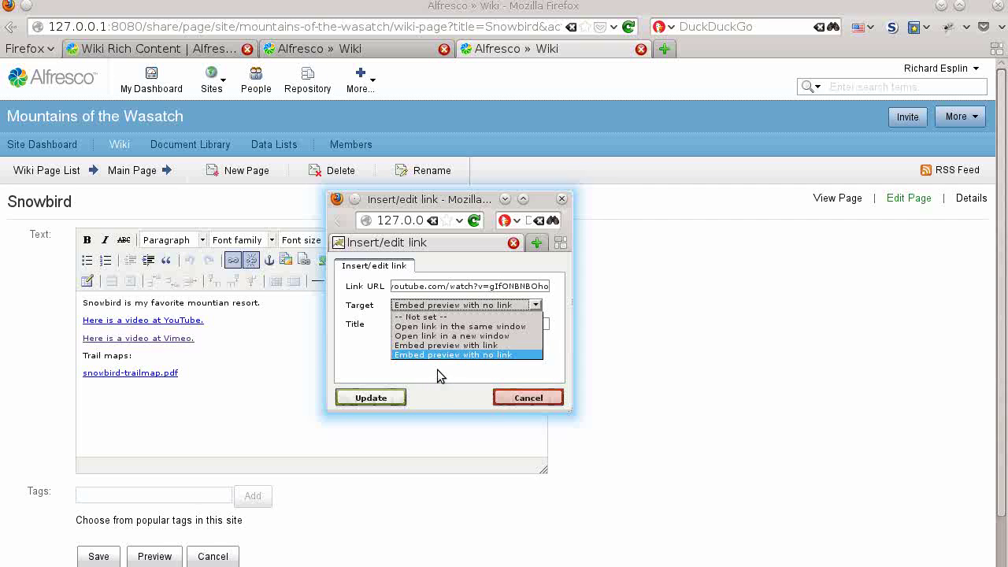
pyautogui.click(425, 347)
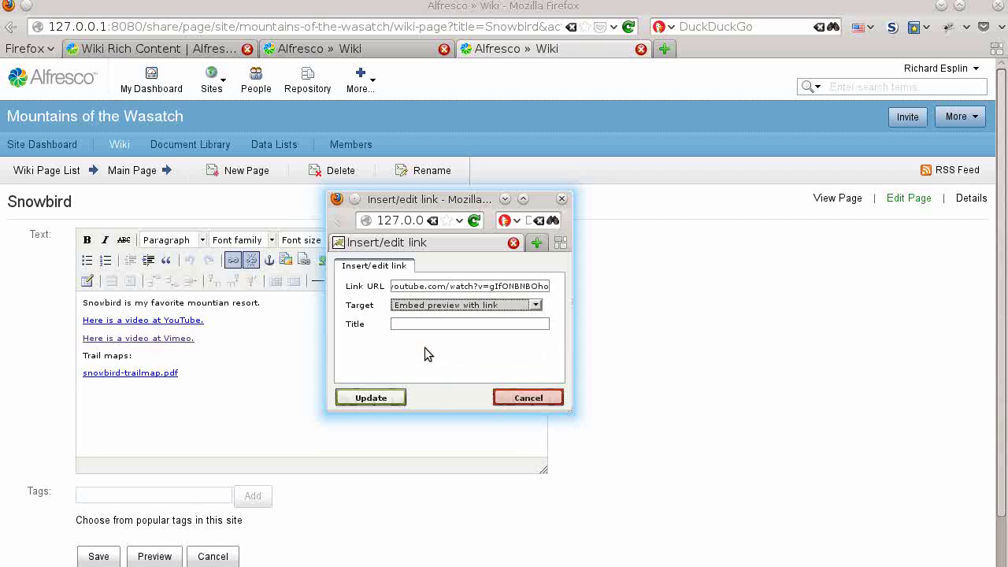
pyautogui.click(377, 396)
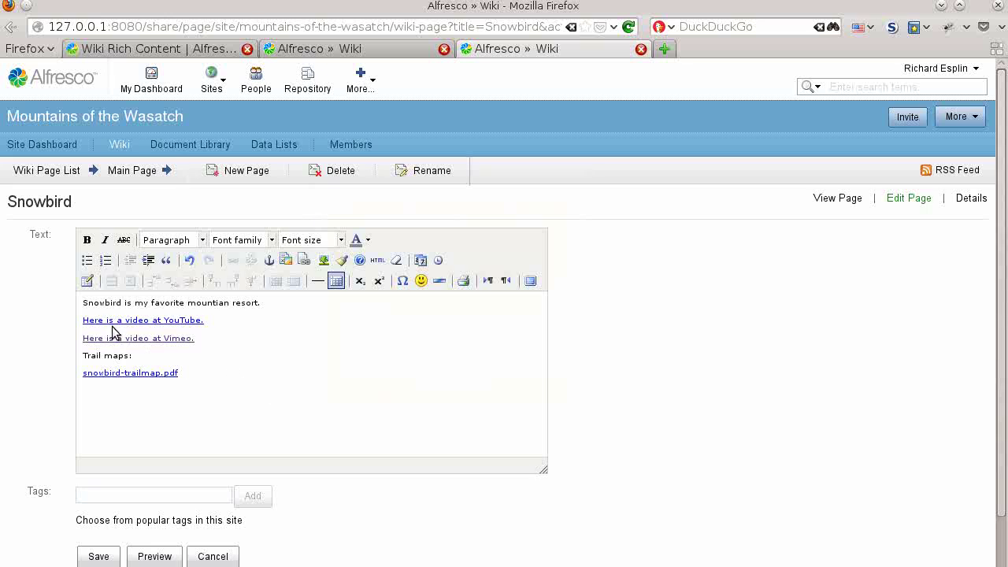
pyautogui.click(115, 374)
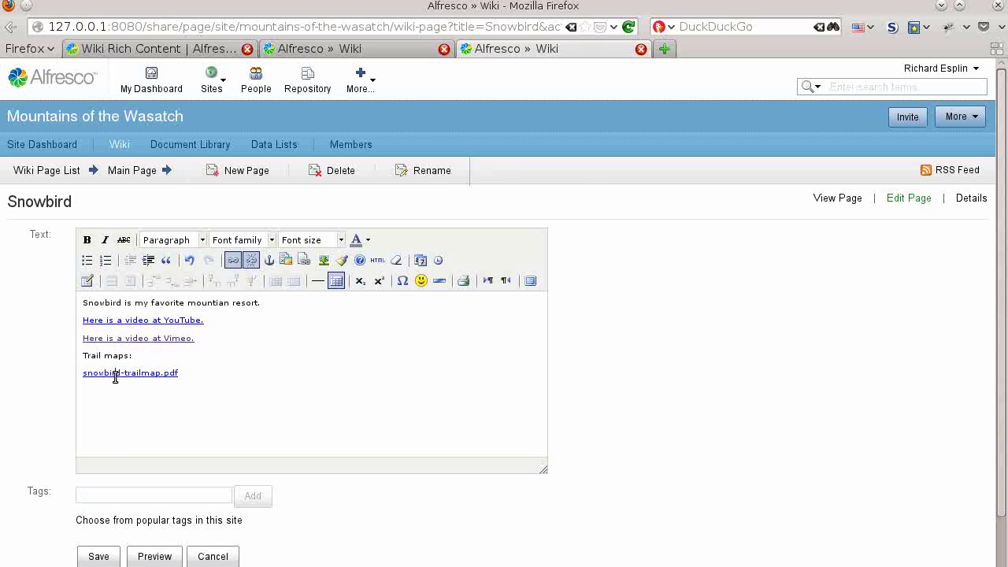
pyautogui.click(190, 380)
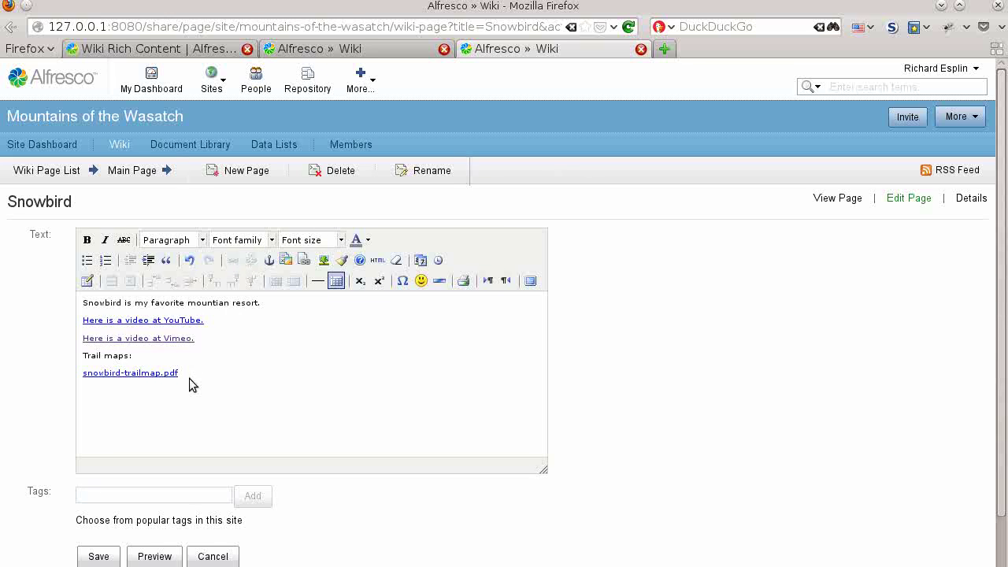
# Insert a link to snowbird_mineral.pdf from the Ski Resorts folder.
pyautogui.click(303, 260)
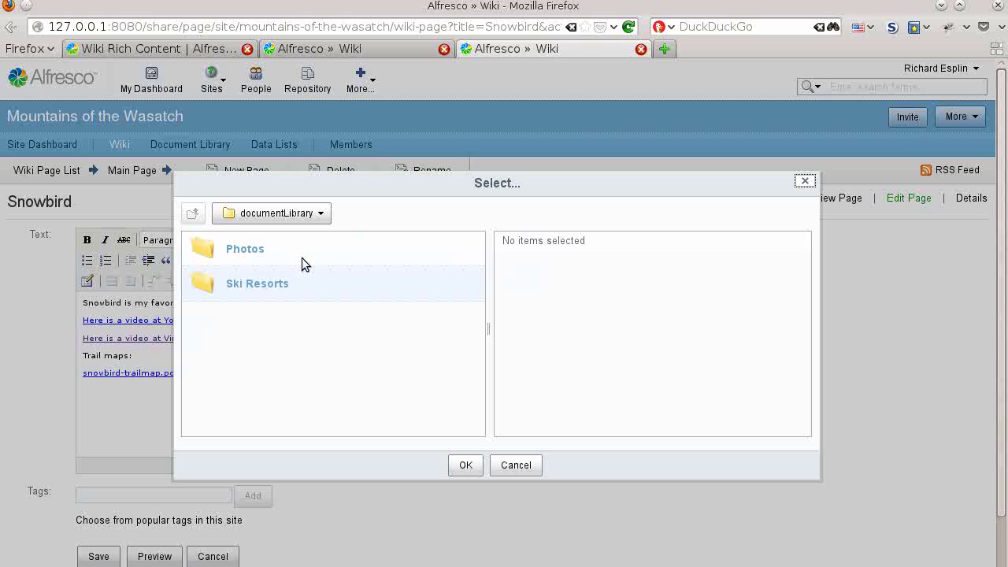
pyautogui.click(261, 287)
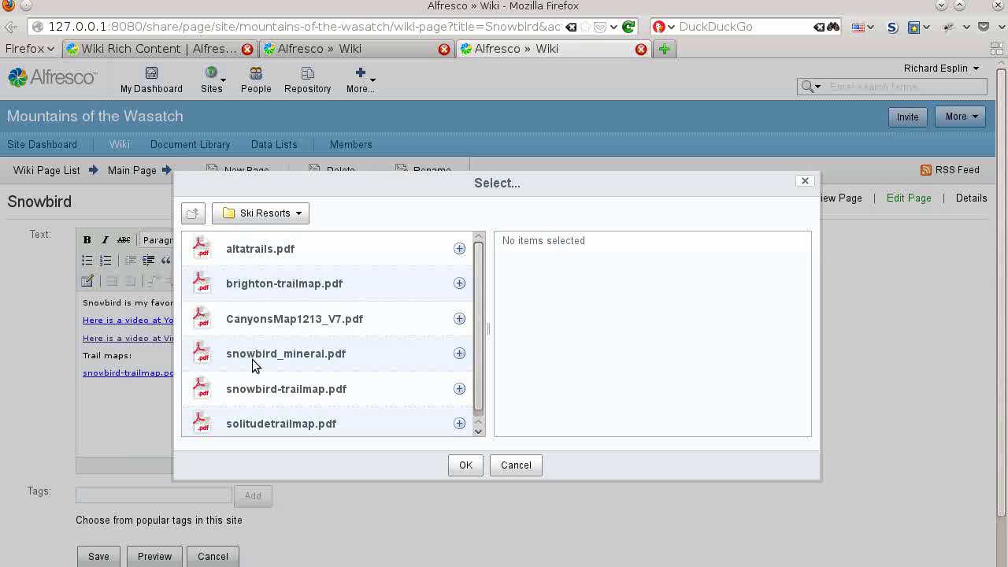
pyautogui.click(458, 353)
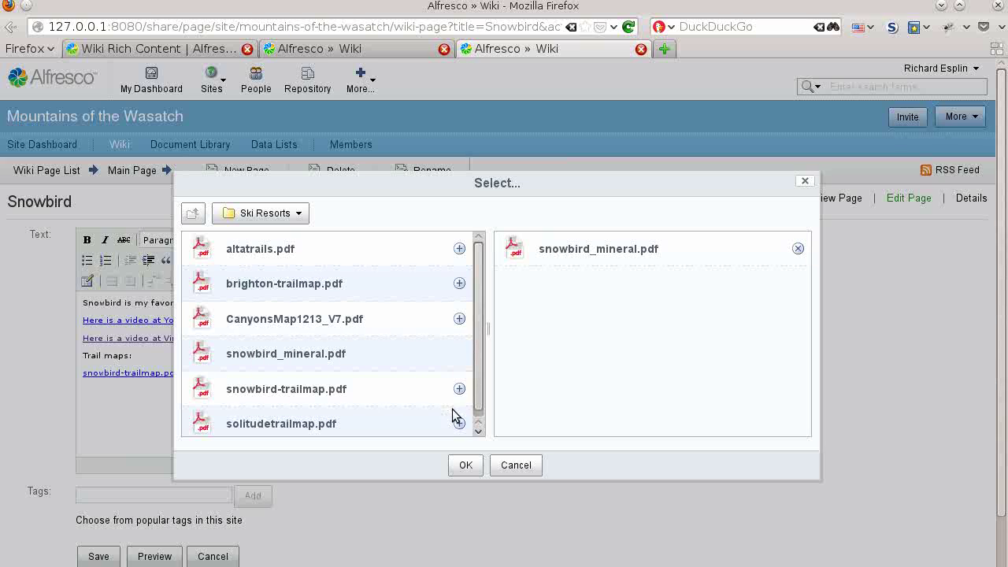
pyautogui.click(466, 465)
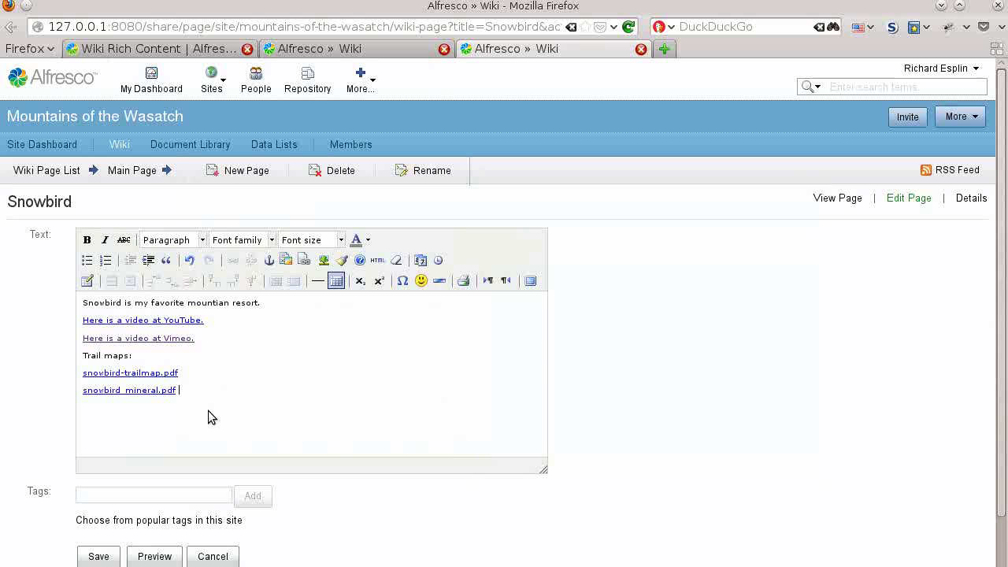
# Set the snowbird_mineral.pdf link target to 'Embed preview with link'.
pyautogui.click(150, 390)
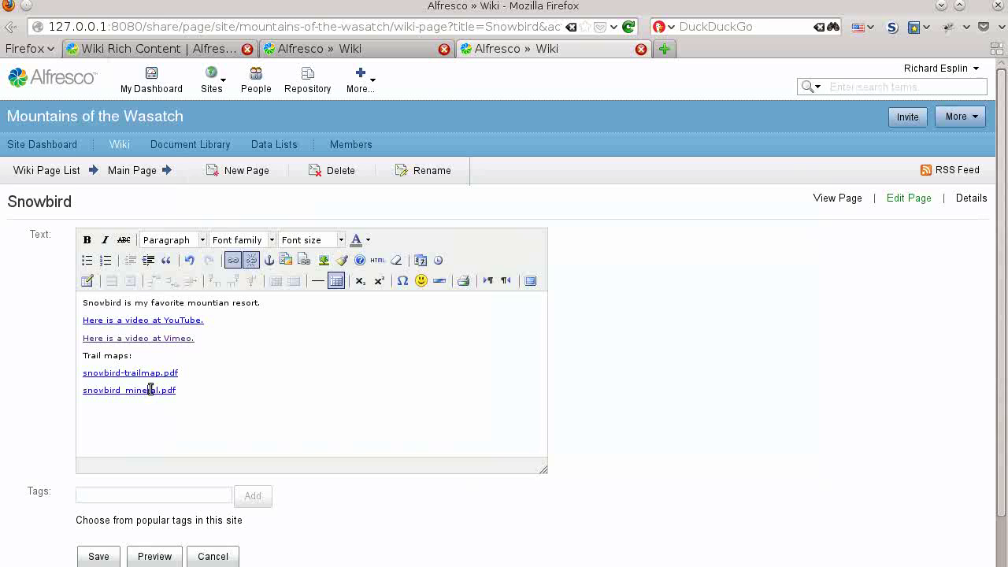
pyautogui.click(231, 263)
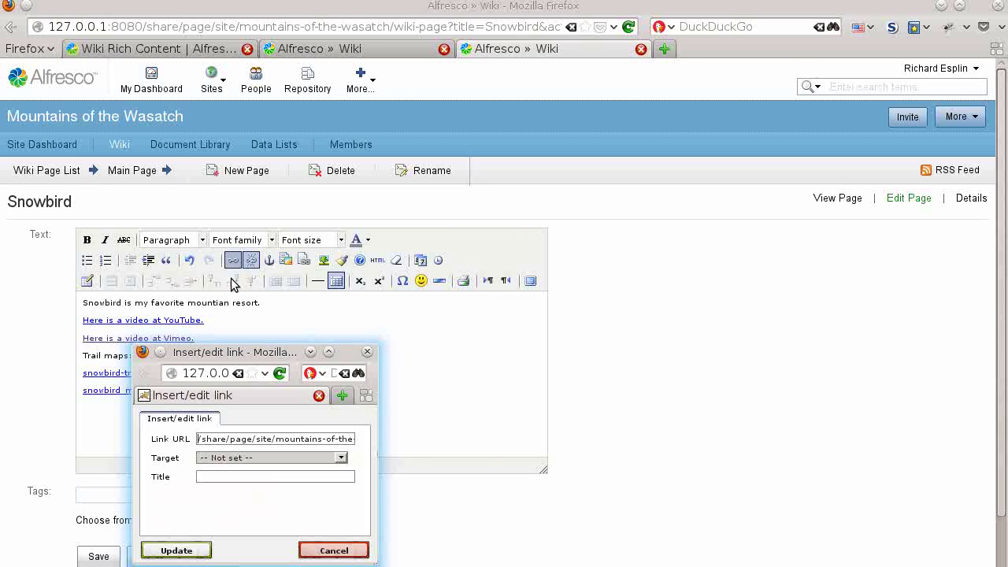
pyautogui.click(242, 456)
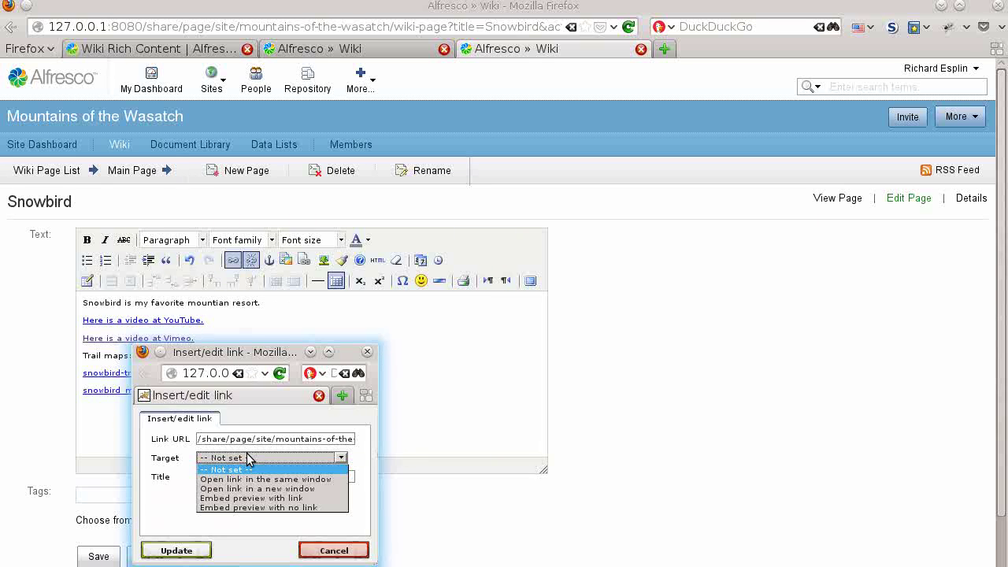
pyautogui.click(246, 498)
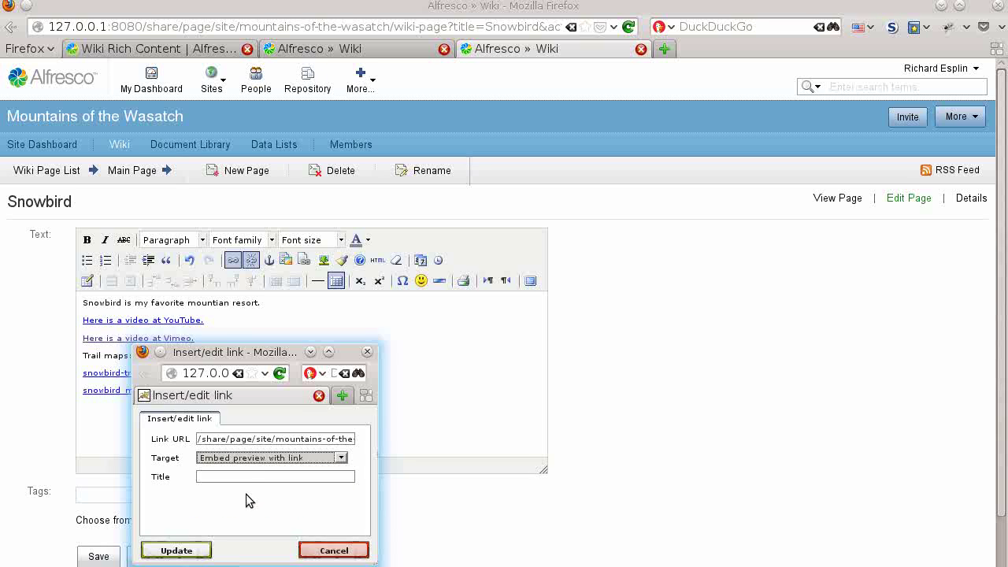
pyautogui.click(257, 457)
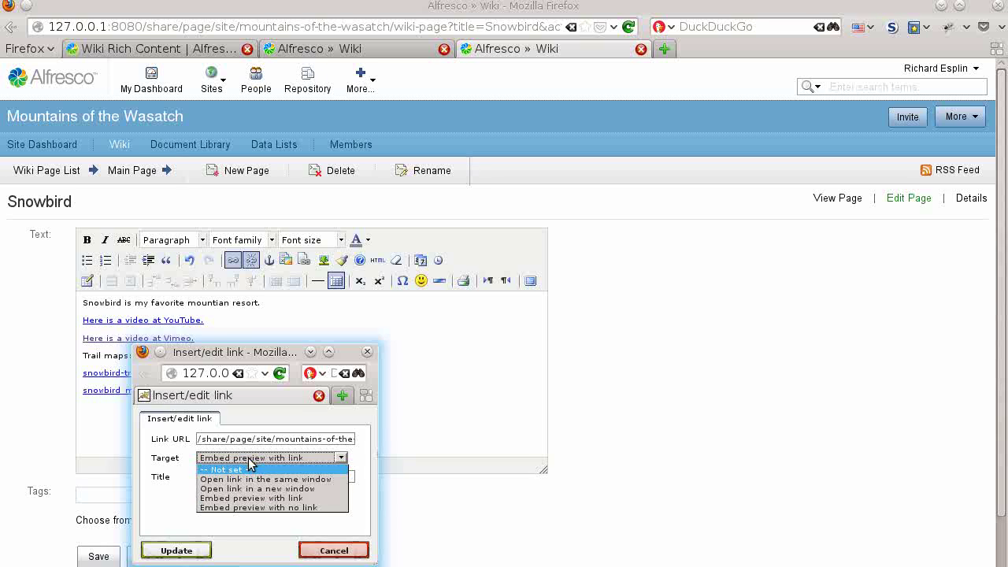
pyautogui.click(174, 550)
pyautogui.click(174, 550)
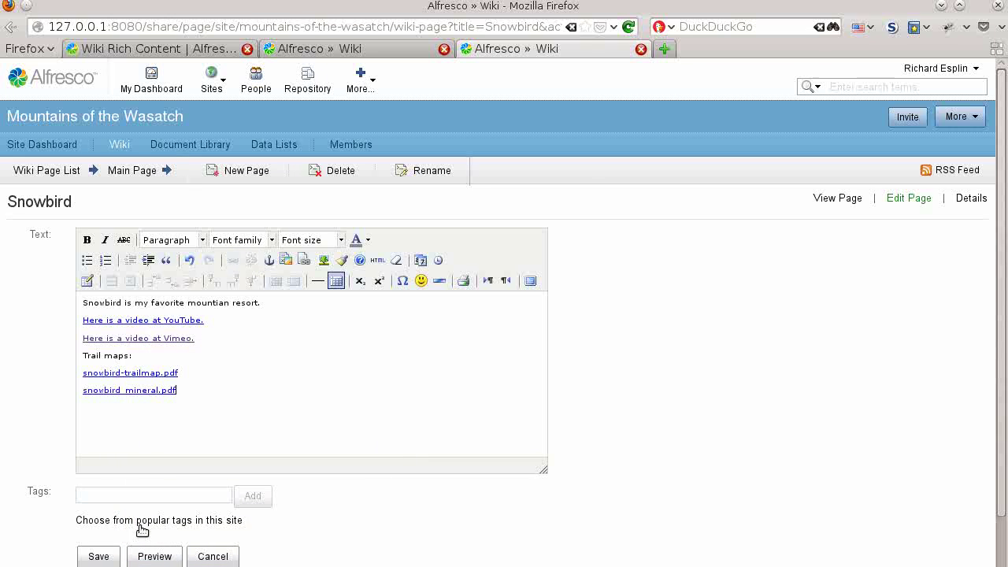
# Save the Snowbird page and review its YouTube, Vimeo and two trail-map PDF embeds.
pyautogui.click(99, 557)
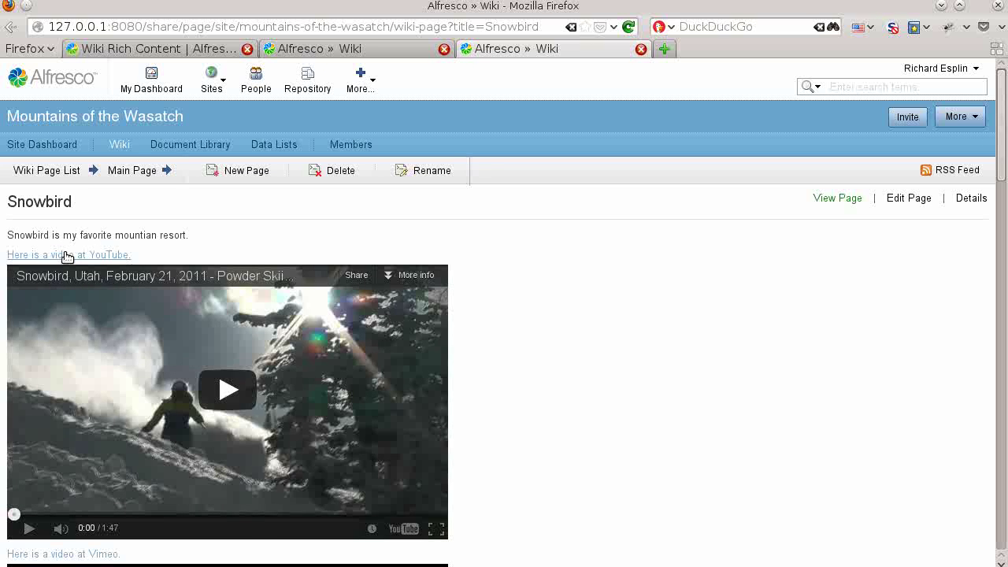
pyautogui.scroll(-5, 452, 429)
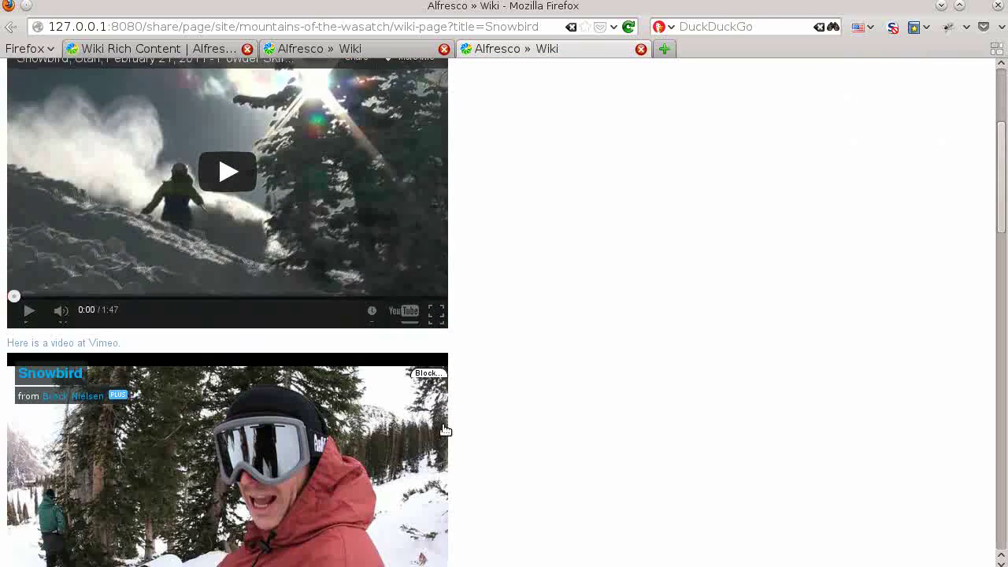
pyautogui.scroll(-6, 261, 392)
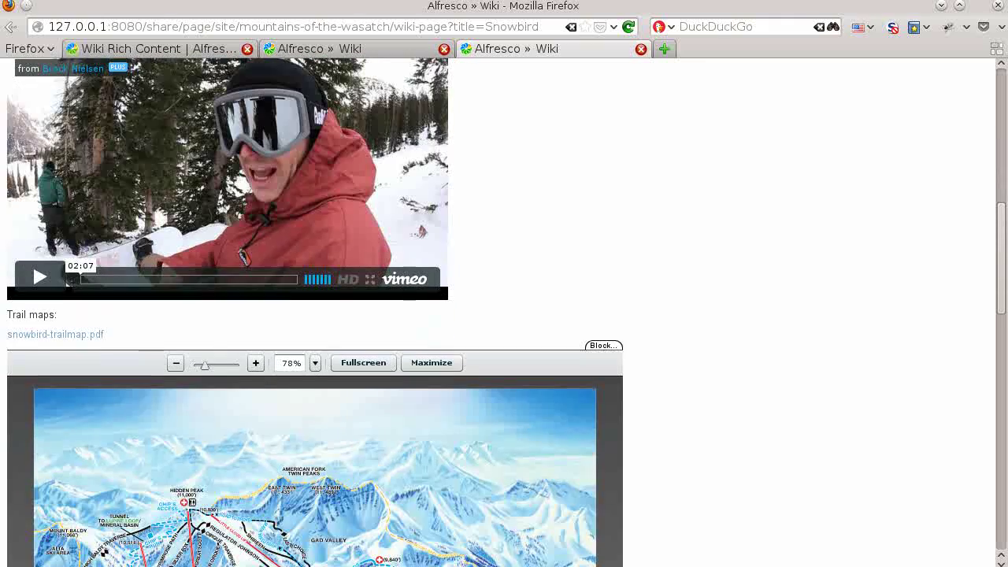
pyautogui.scroll(-7, 87, 351)
pyautogui.scroll(-2, 103, 365)
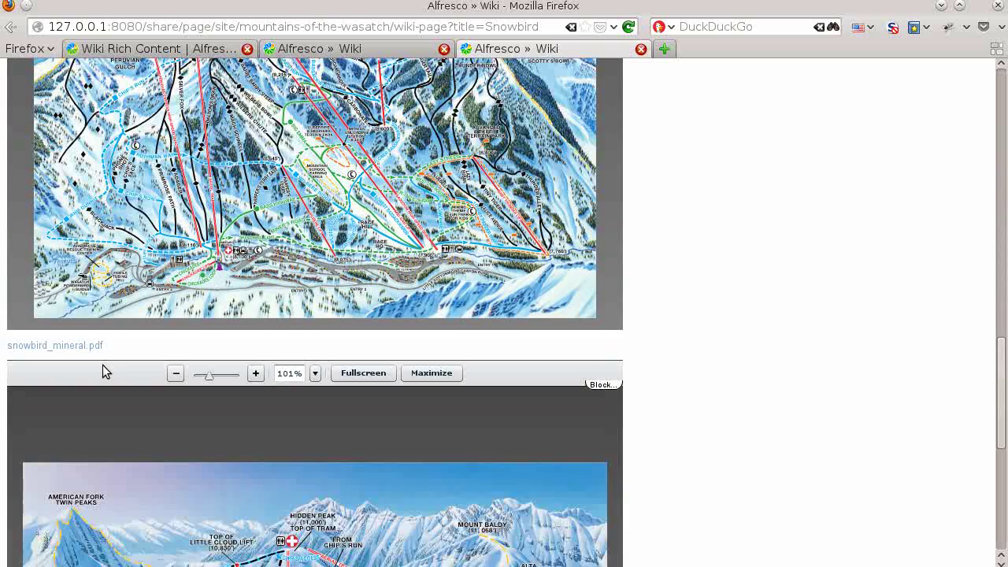
pyautogui.scroll(-3, 102, 365)
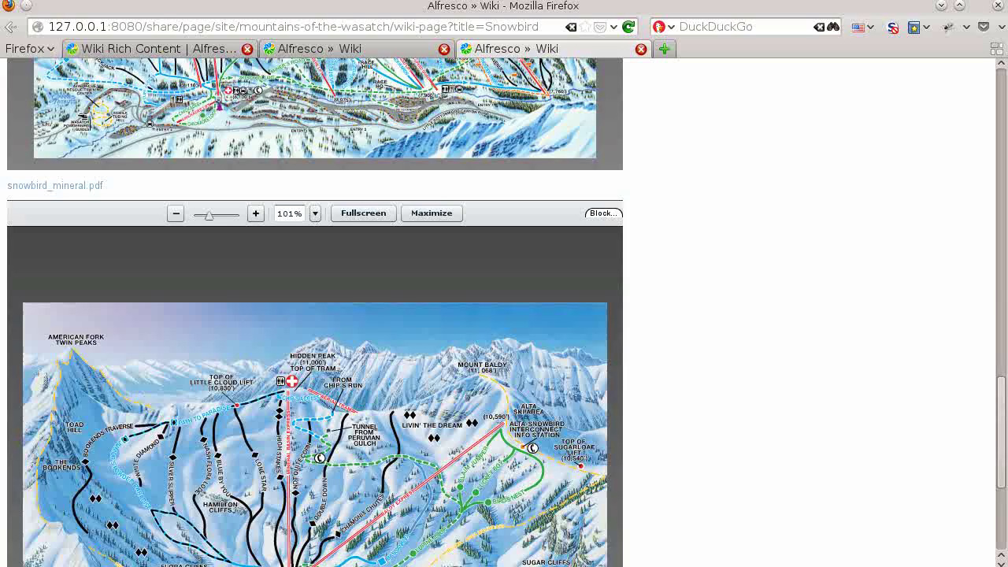
pyautogui.scroll(-4, 196, 243)
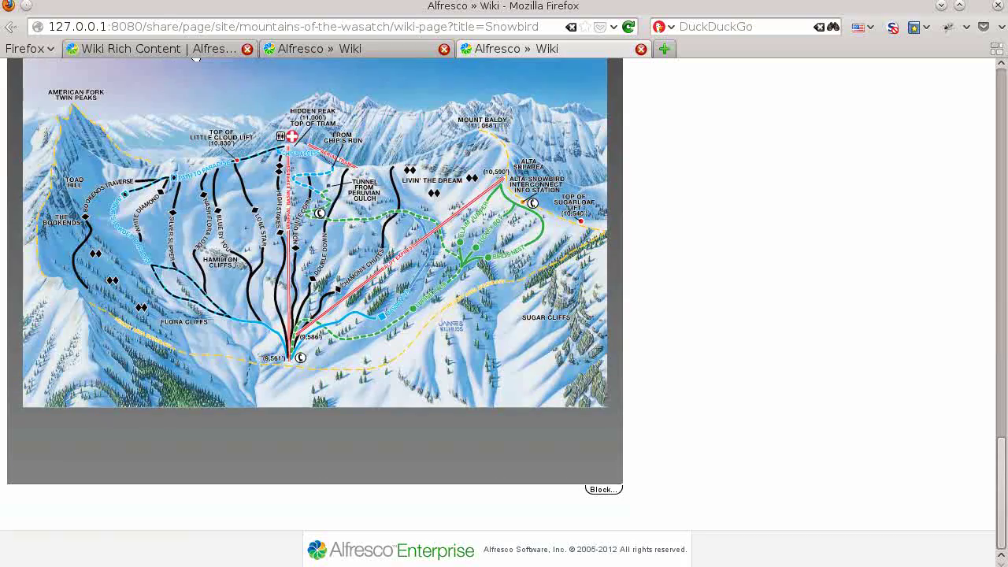
pyautogui.scroll(3, 196, 79)
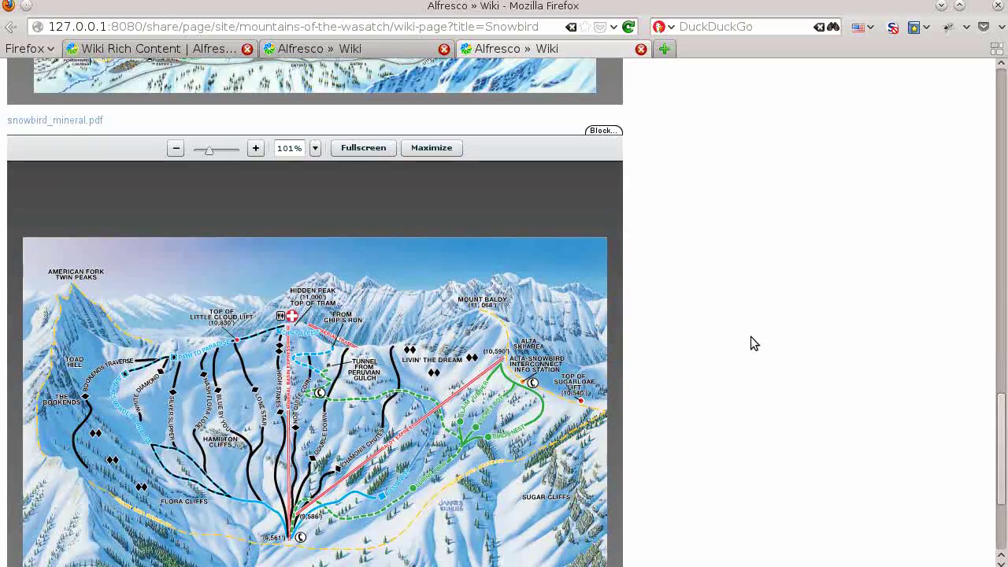
pyautogui.scroll(4, 750, 336)
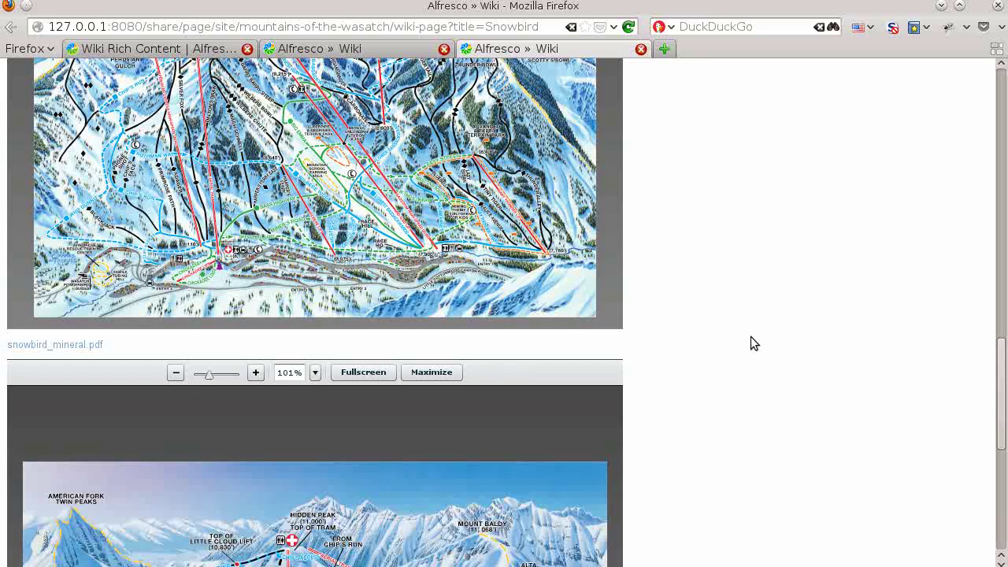